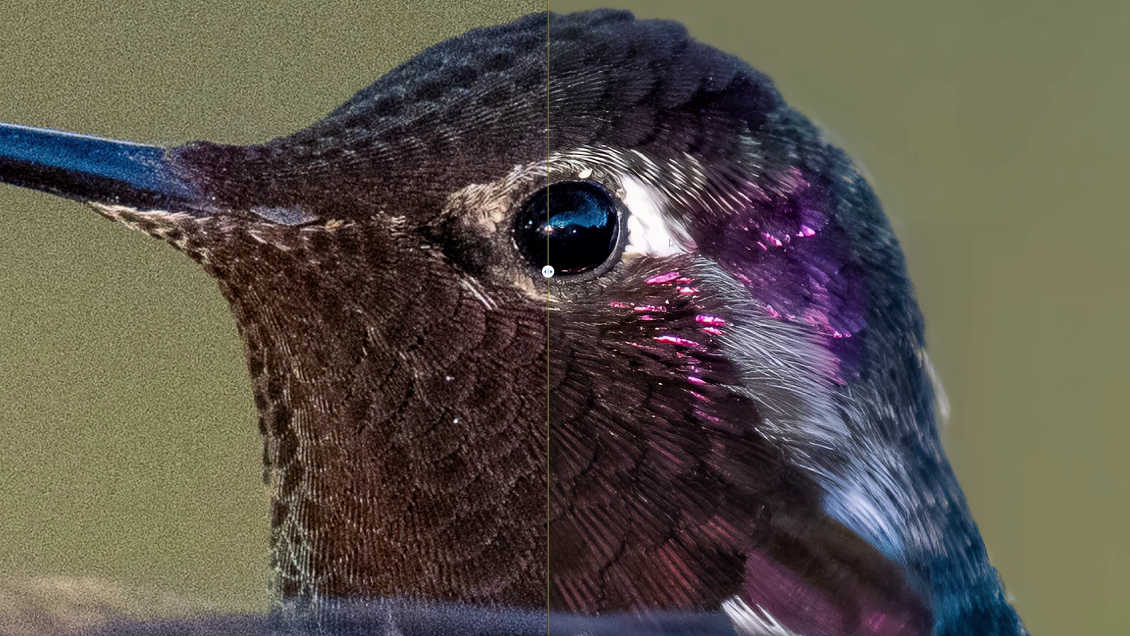
Slide the before/after divider left to show more of the enhanced hummingbird
left_click_drag(548, 271, 5, 268)
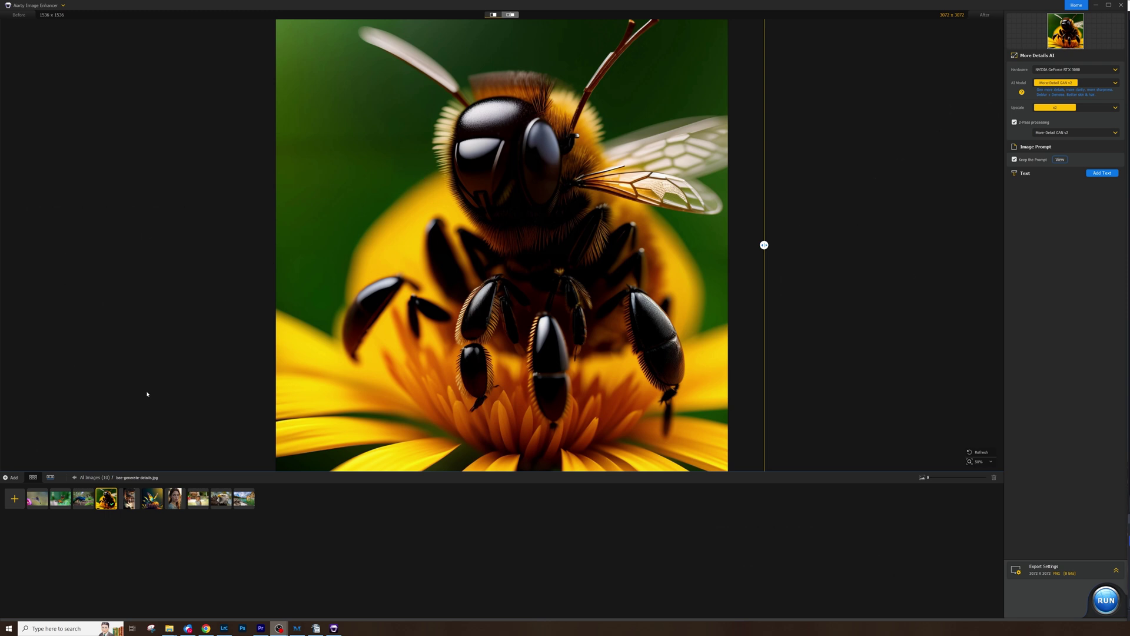
left_click(15, 499)
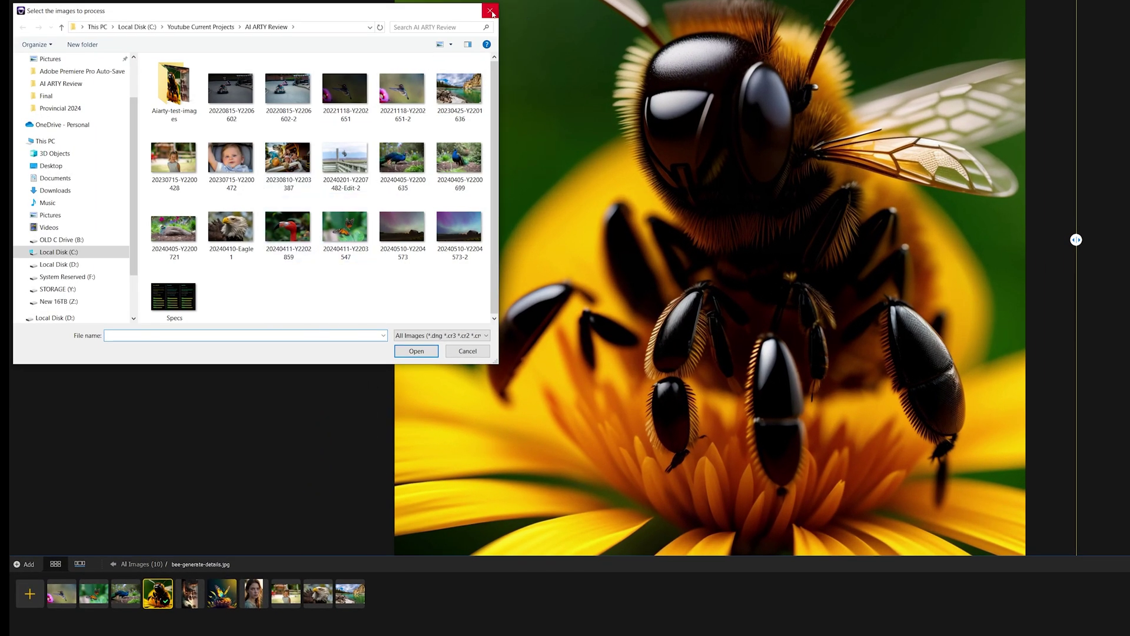
left_click(491, 11)
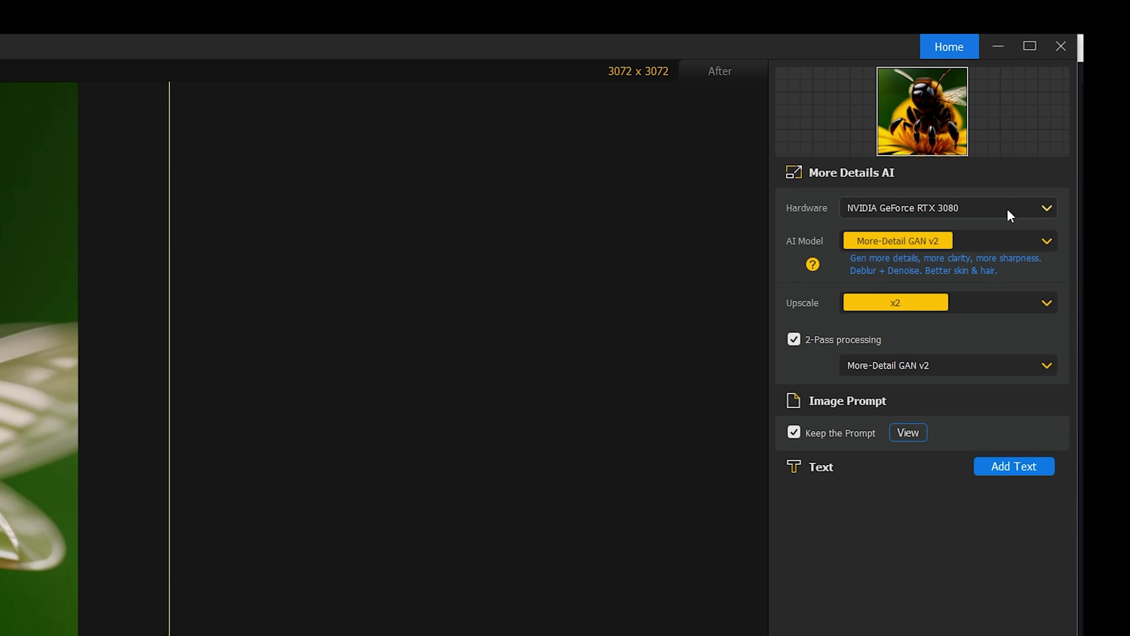
View the AI Model Info, then sweep the divider across the zoomed flamingo image
left_click(815, 265)
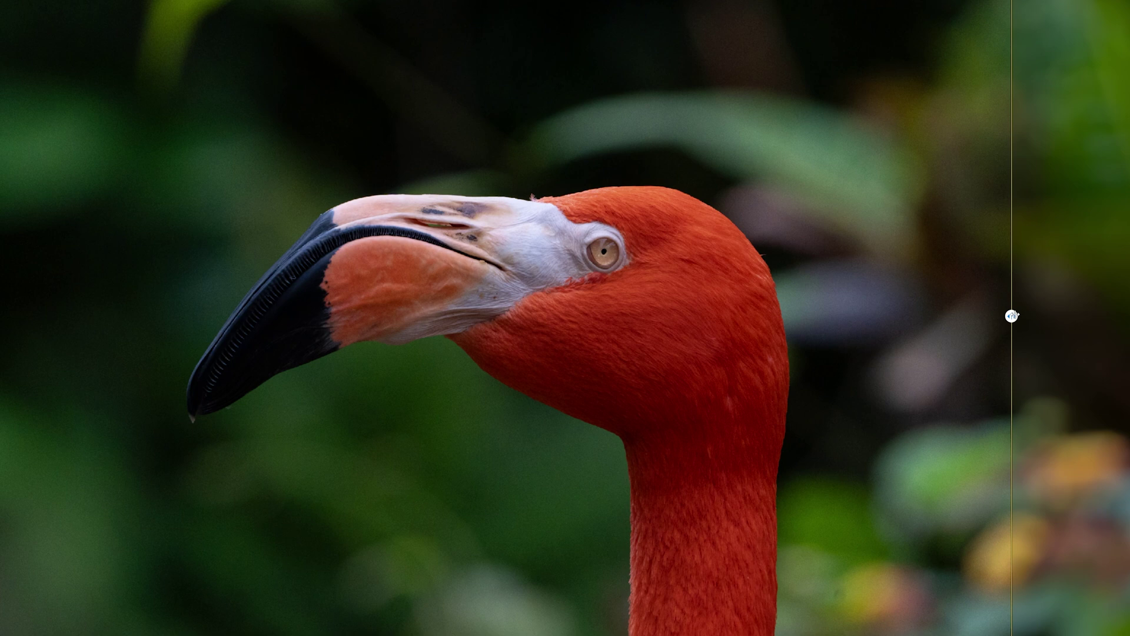
left_click_drag(1012, 316, 636, 316)
scroll(637, 316, "up", 5)
left_click_drag(637, 316, 245, 336)
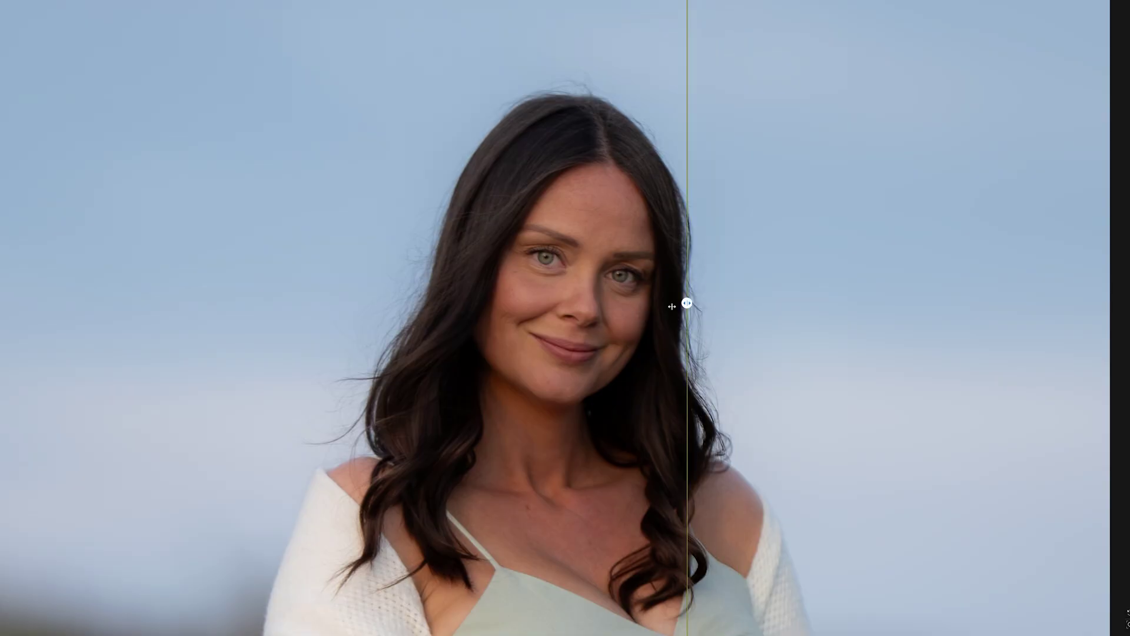
Sweep the before/after divider across the portrait, zooming in on the woman's eye
left_click_drag(686, 302, 585, 303)
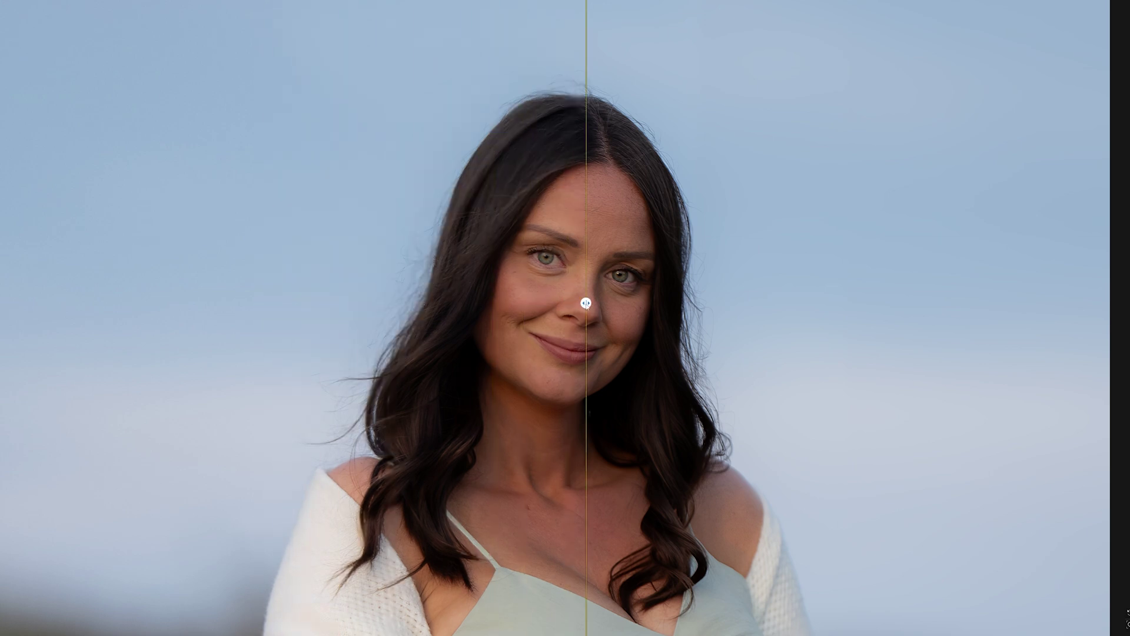
scroll(563, 249, "up", 3)
scroll(563, 269, "up", 2)
left_click_drag(585, 302, 279, 333)
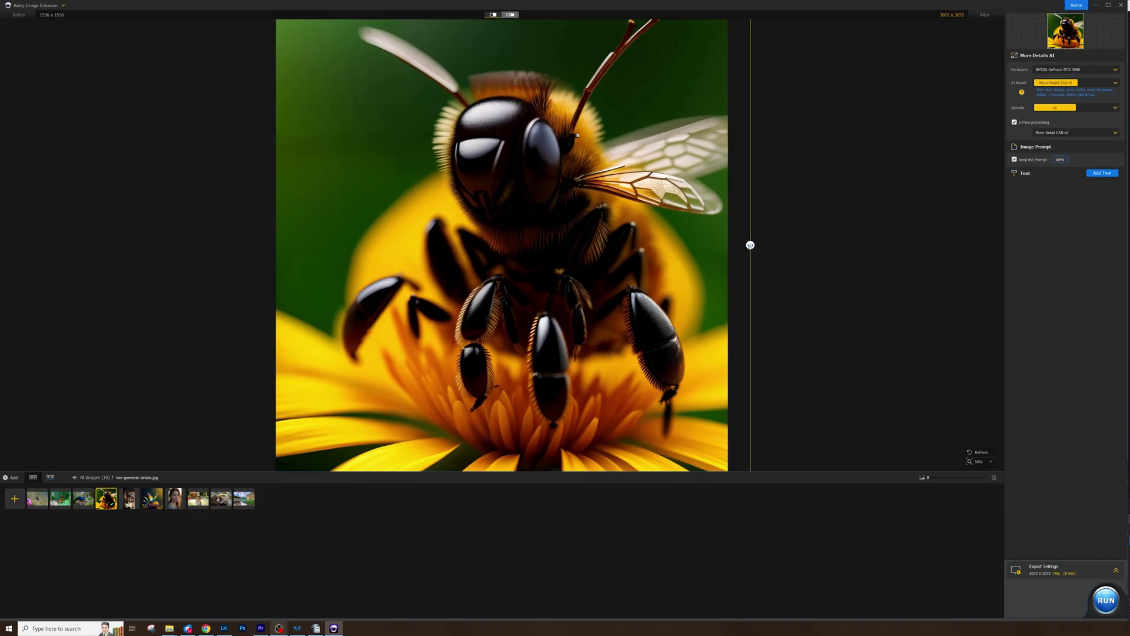
Compare the bee's head and wing, original versus enhanced, zoomed to 104%
left_click_drag(750, 245, 566, 243)
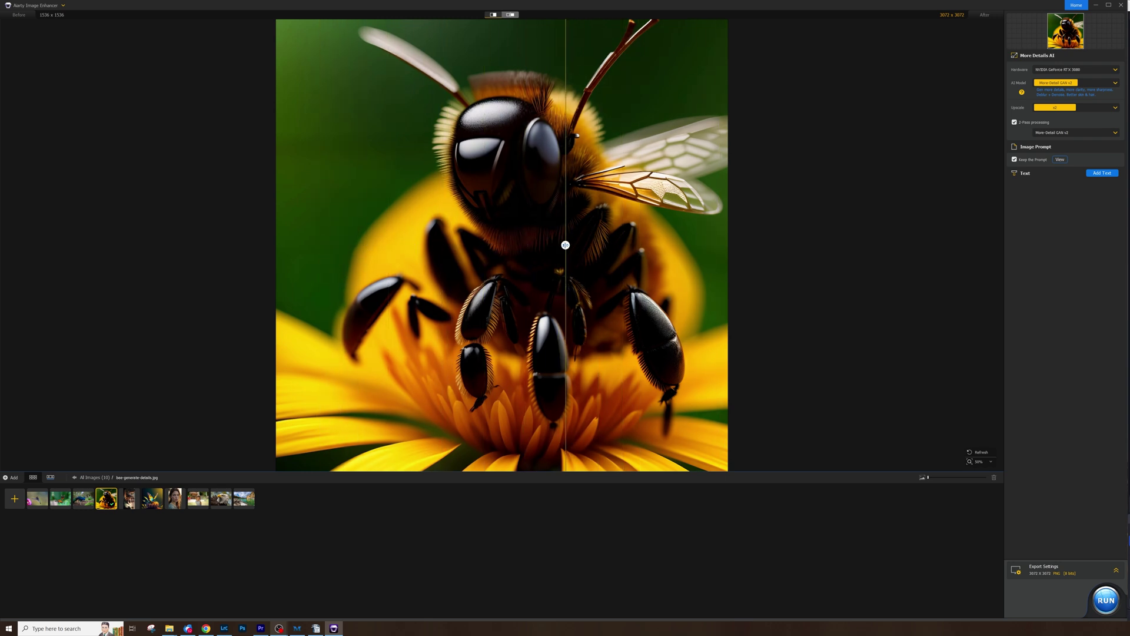
scroll(532, 148, "up", 2)
scroll(532, 147, "up", 2)
left_click_drag(574, 250, 762, 245)
Compare the bee's head with the divider, then switch to side-by-side view
left_click_drag(624, 149, 624, 258)
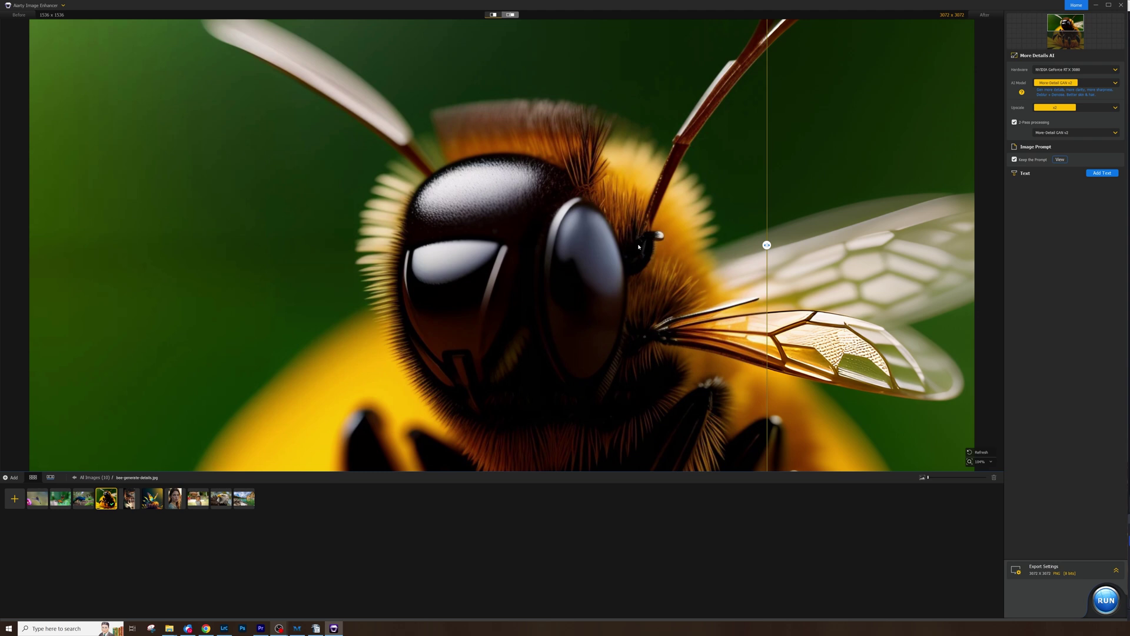
left_click_drag(766, 245, 540, 245)
left_click(511, 15)
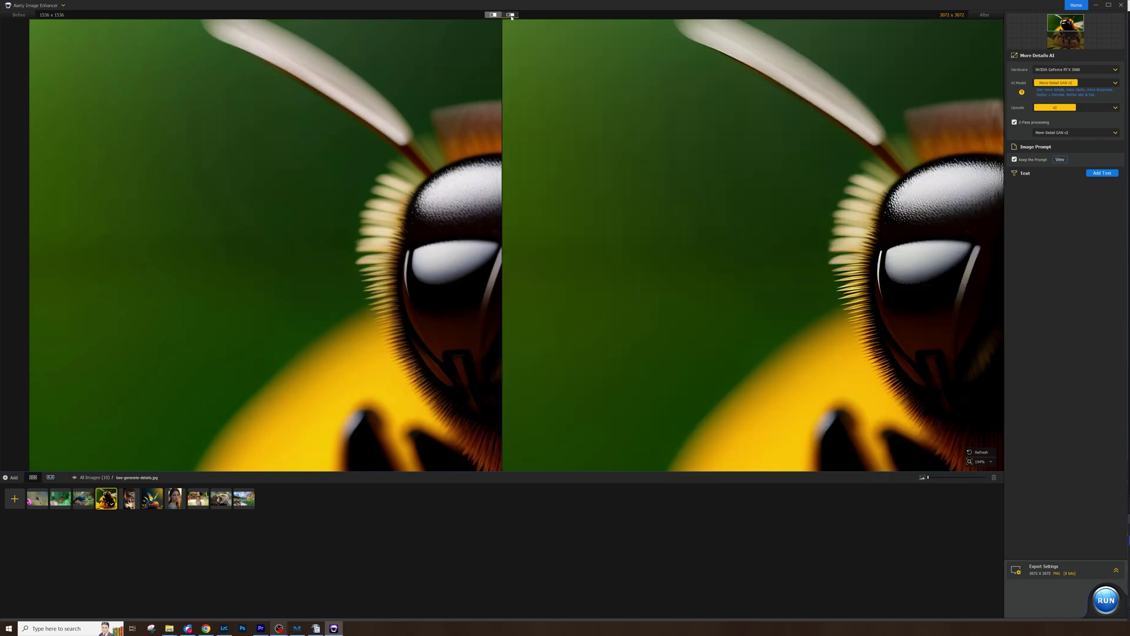
Pan both bee panes over its head, face, legs and flower, then zoom out
left_click_drag(686, 245, 604, 217)
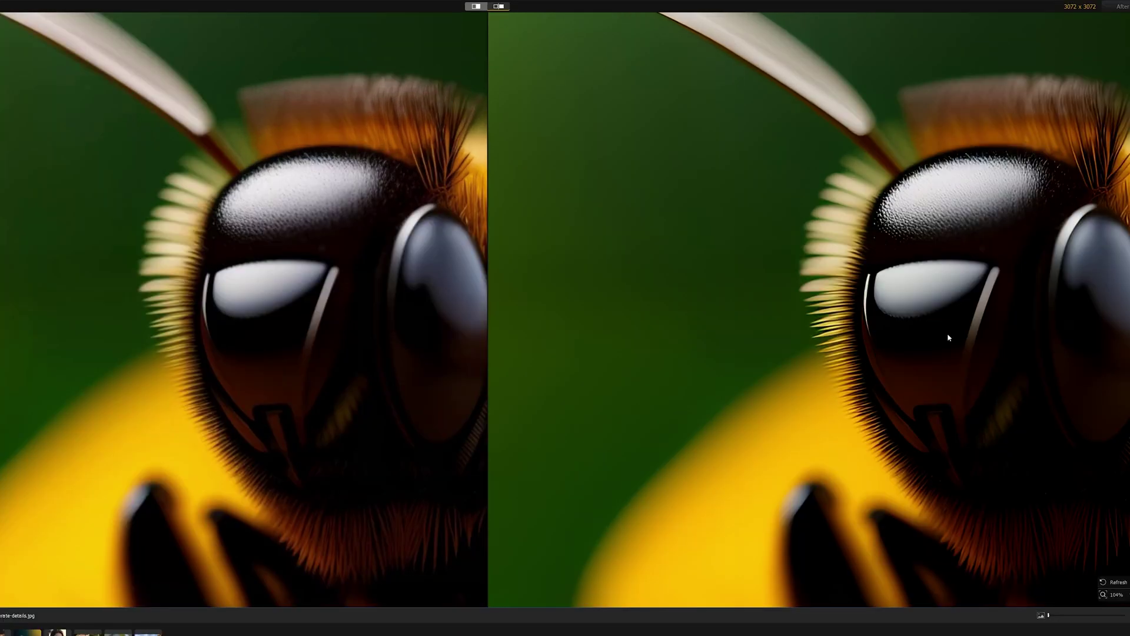
left_click_drag(852, 267, 807, 209)
left_click_drag(889, 263, 750, 252)
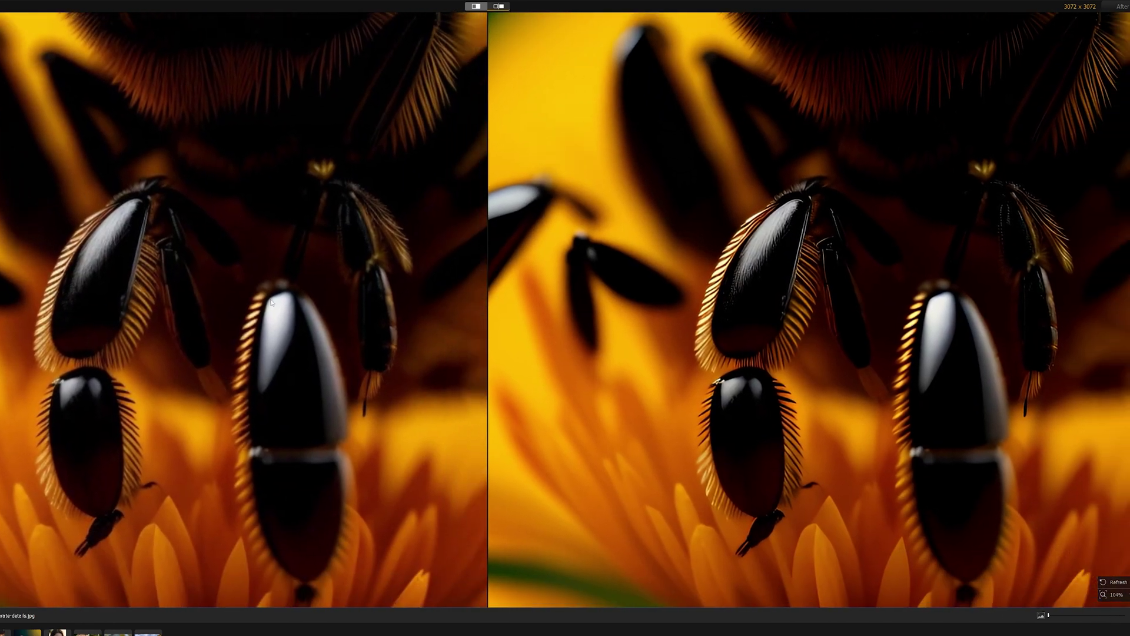
scroll(799, 270, "down", 5)
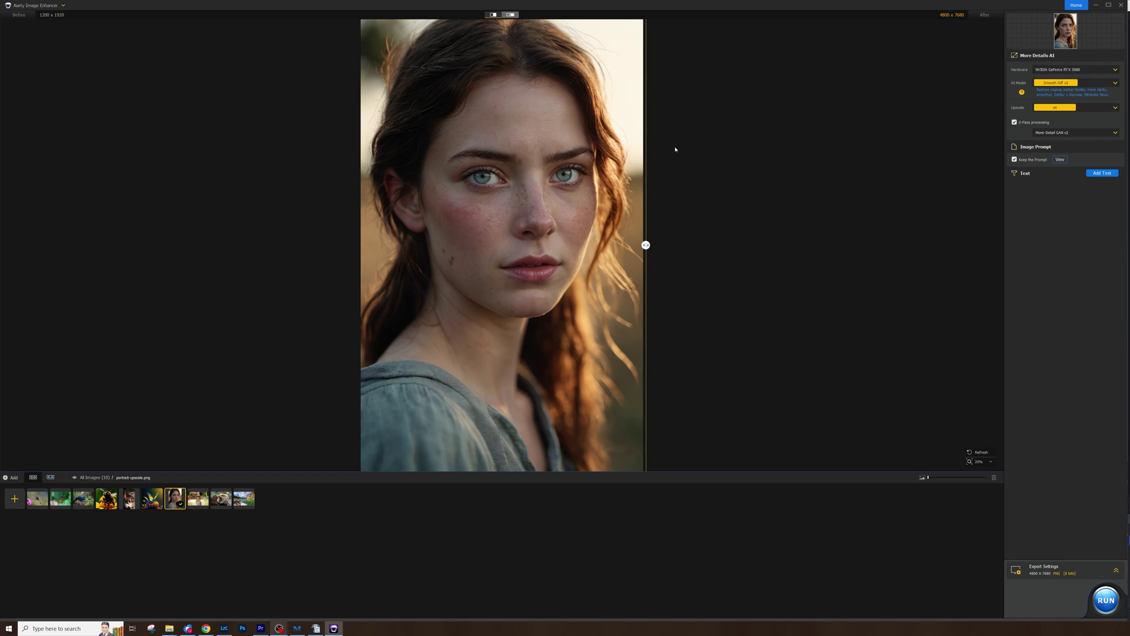
Zoom into the portrait's face, sweeping the divider across nose and mouth, then zoom out
scroll(568, 201, "up", 5)
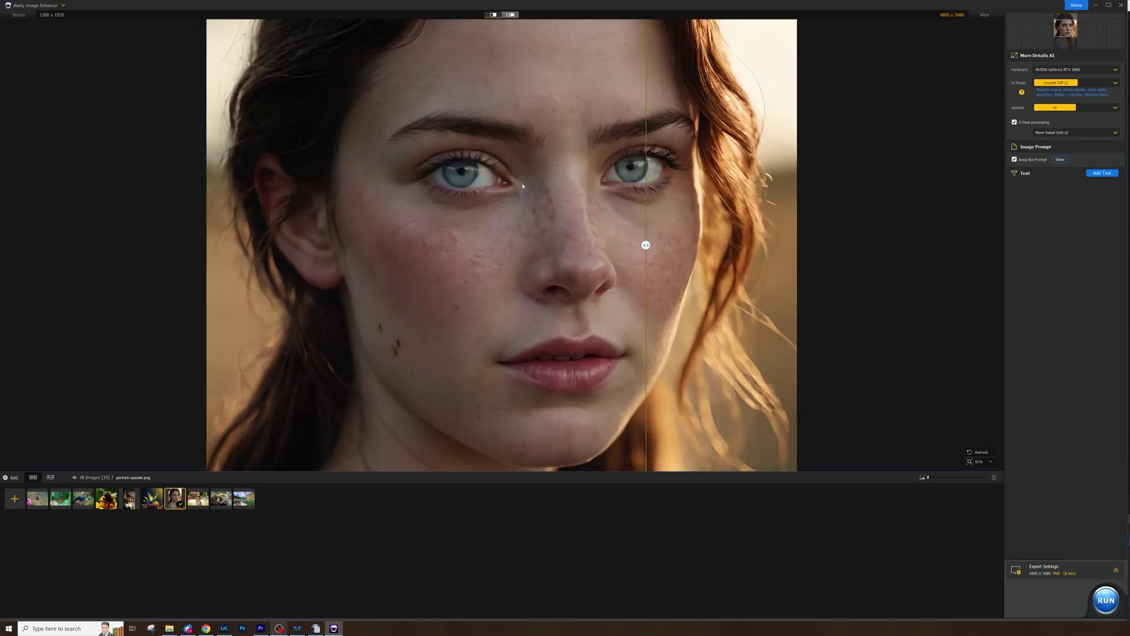
left_click_drag(645, 245, 372, 254)
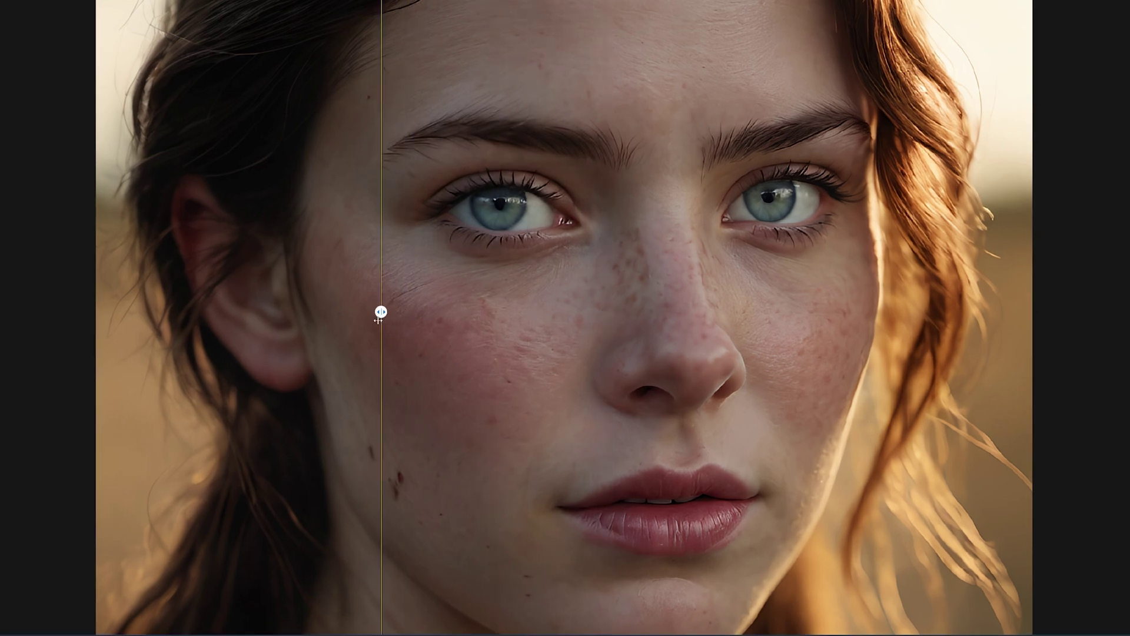
left_click_drag(379, 320, 504, 343)
scroll(694, 521, "up", 2)
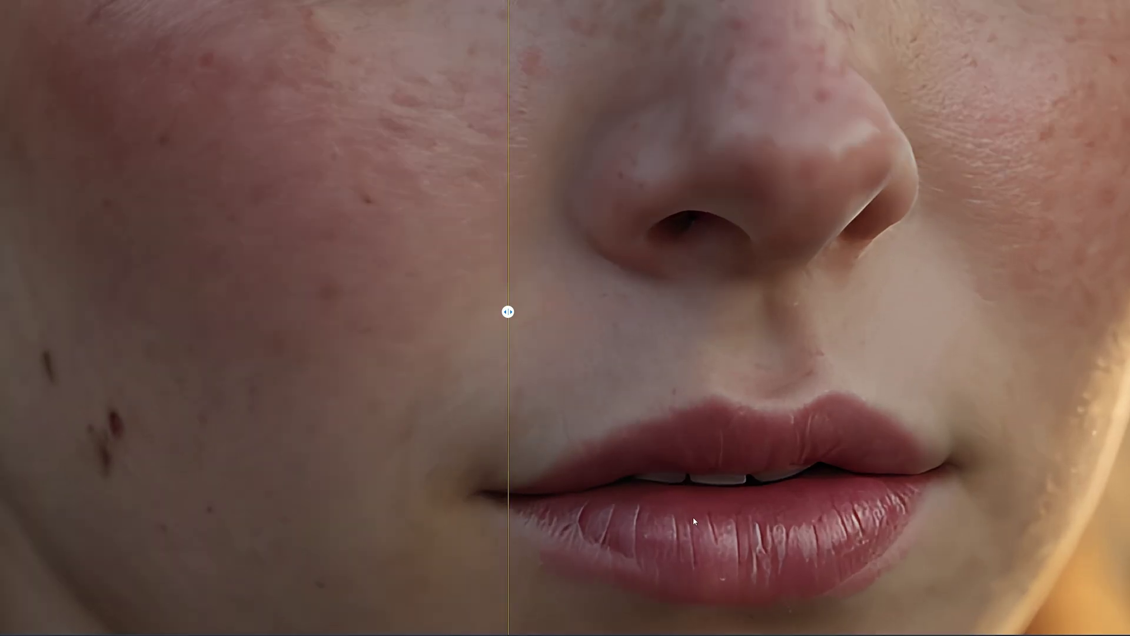
left_click_drag(507, 317, 257, 270)
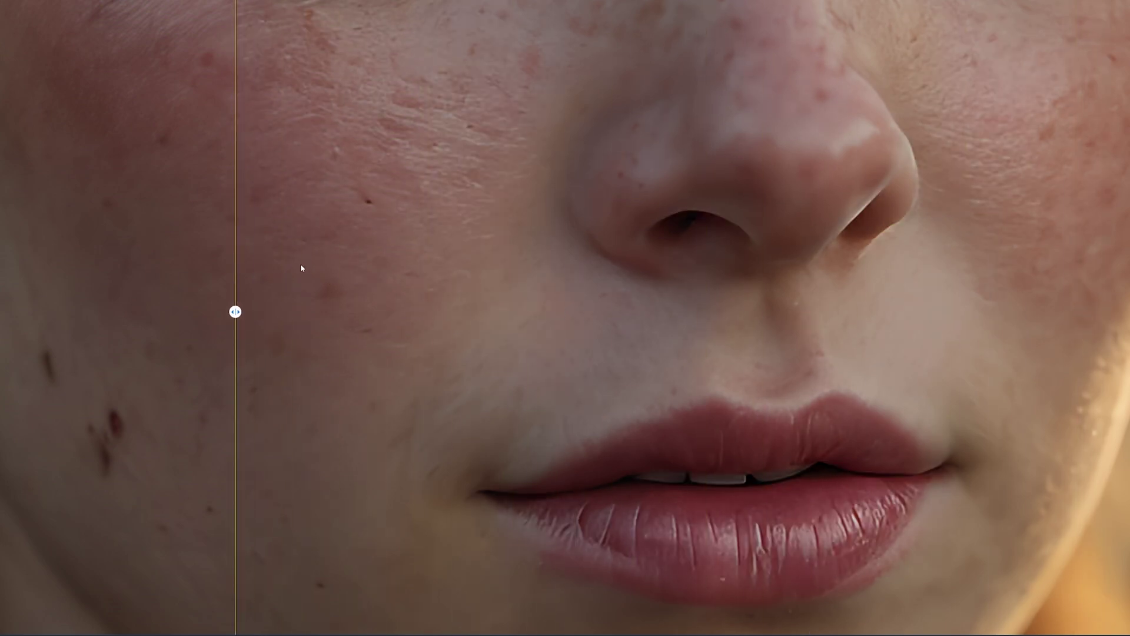
scroll(547, 146, "down", 5)
scroll(543, 148, "down", 3)
scroll(563, 353, "up", 2)
scroll(613, 348, "down", 3)
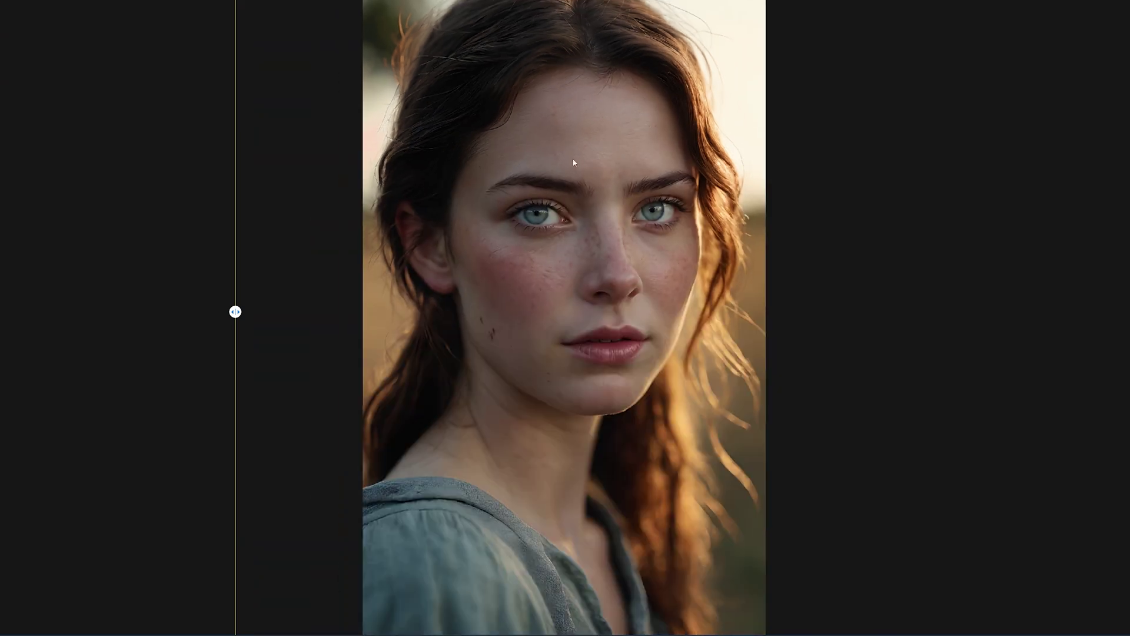
View the portraits side by side, panned to the right eye and hair, then zoom out
left_click(589, 58)
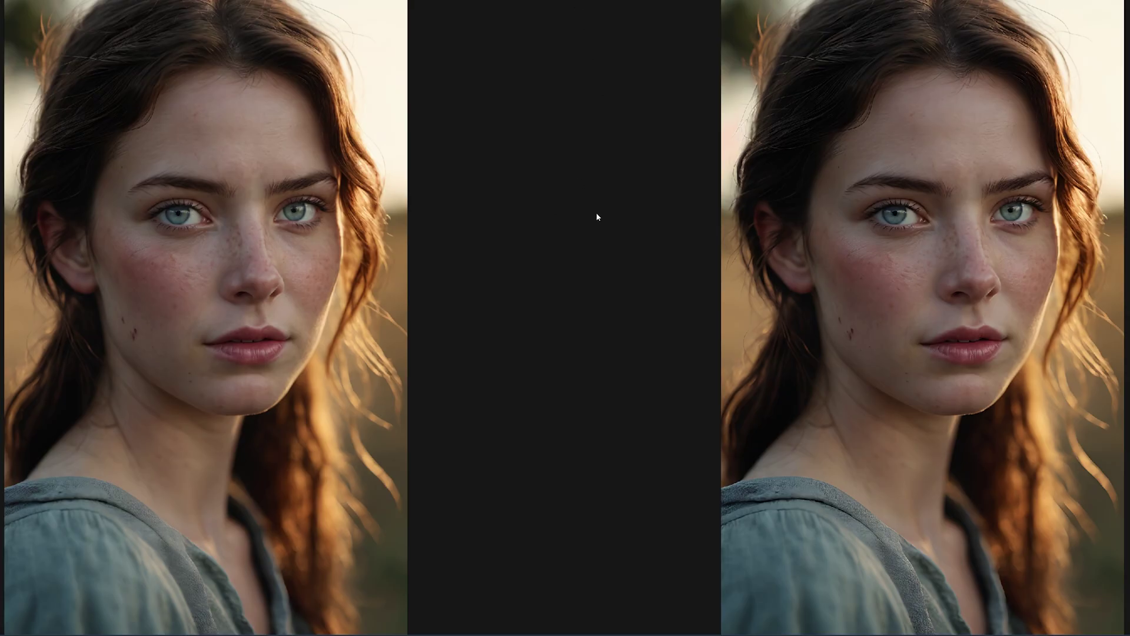
scroll(597, 217, "up", 5)
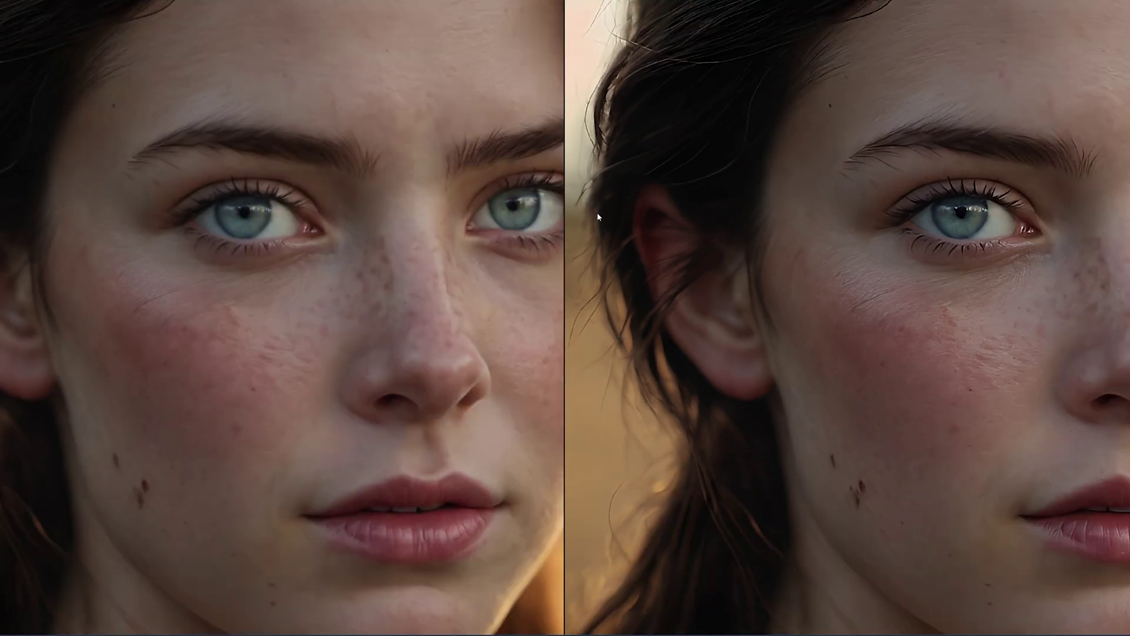
scroll(597, 217, "down", 1)
left_click_drag(547, 262, 345, 295)
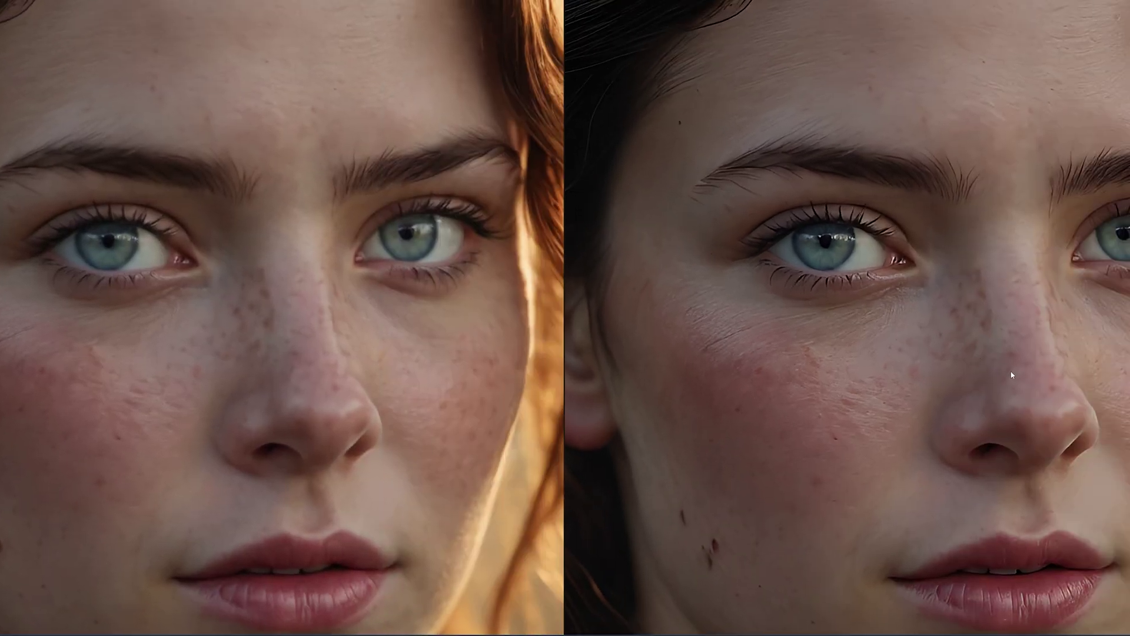
scroll(1012, 375, "down", 3)
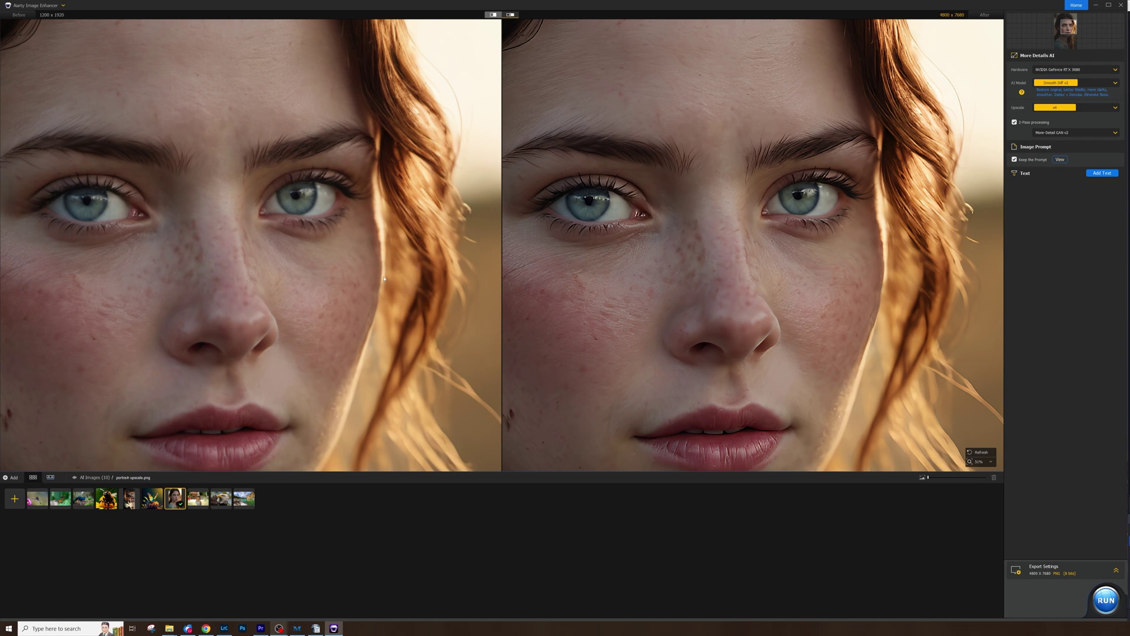
scroll(304, 292, "down", 5)
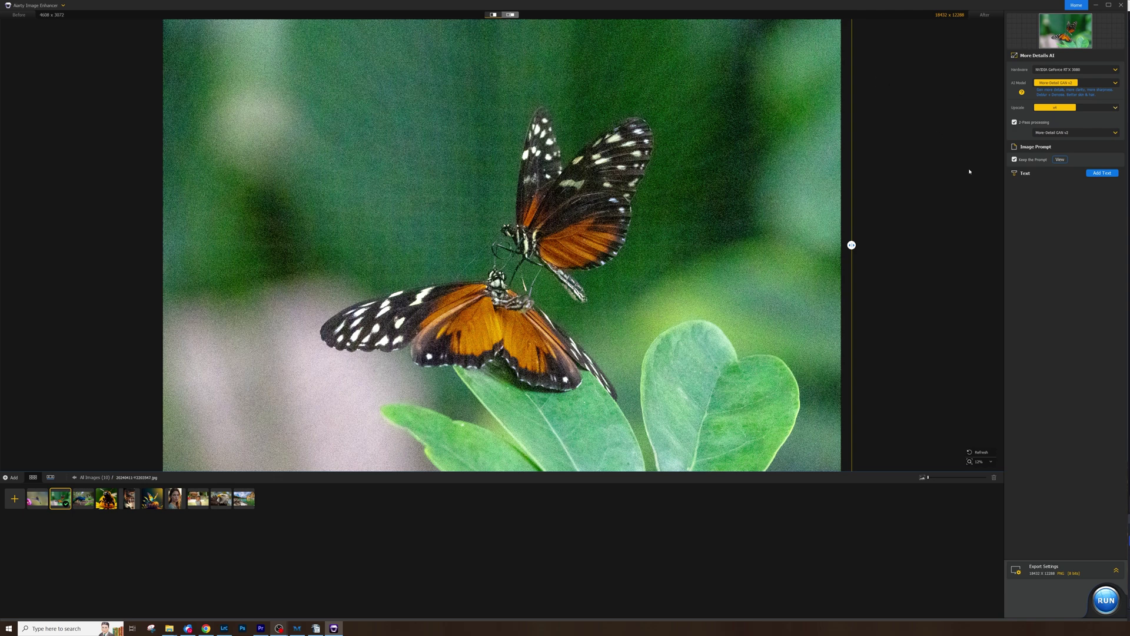
Sweep the divider across the butterfly, zoom onto the wing and leaf, ending fully enhanced
left_click_drag(852, 245, 205, 286)
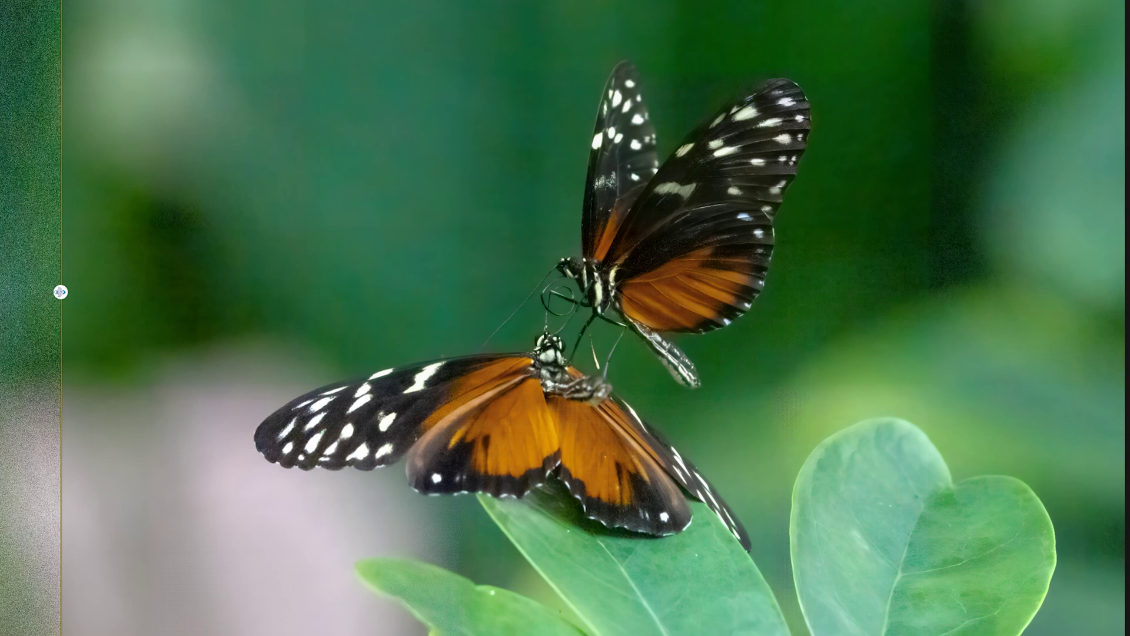
left_click_drag(60, 292, 1129, 292)
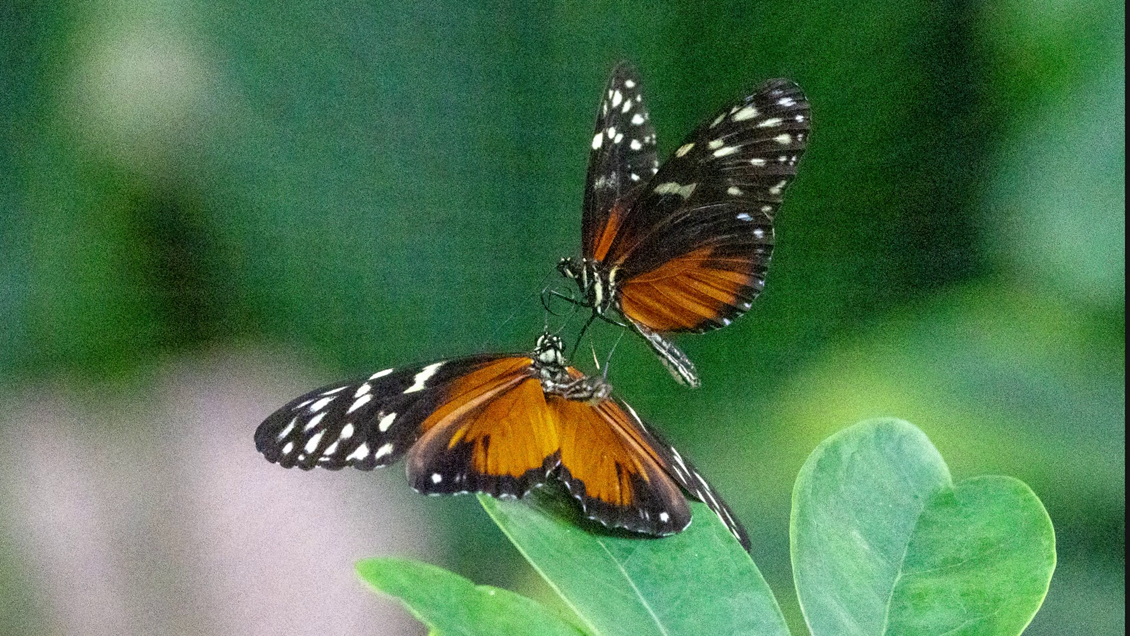
left_click_drag(1125, 291, 2, 290)
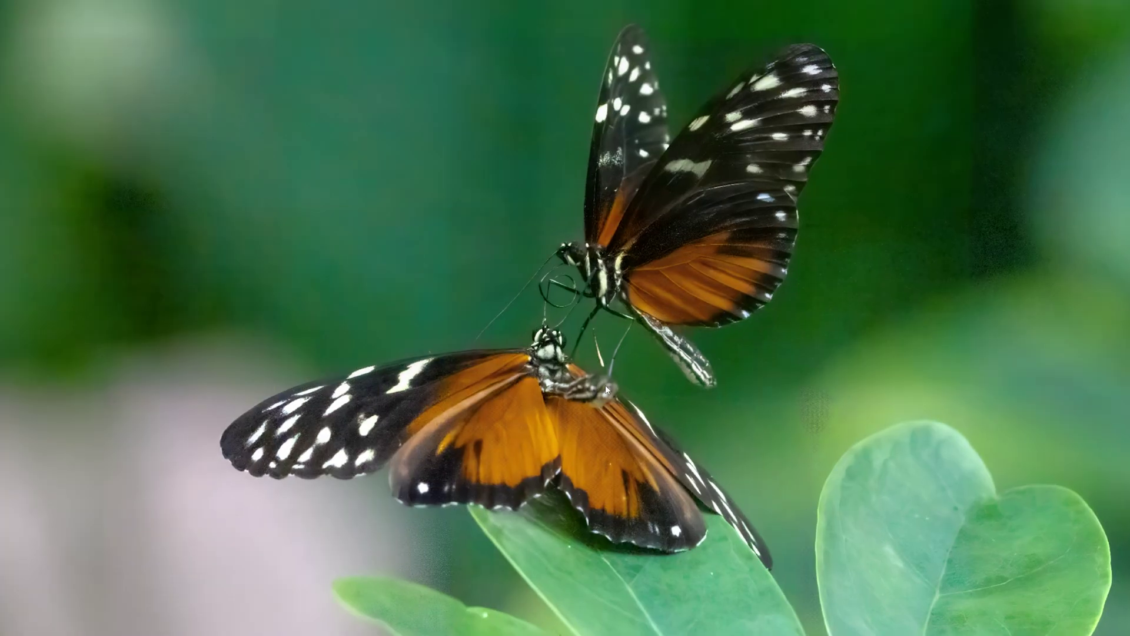
scroll(587, 385, "up", 3)
left_click_drag(465, 434, 467, 84)
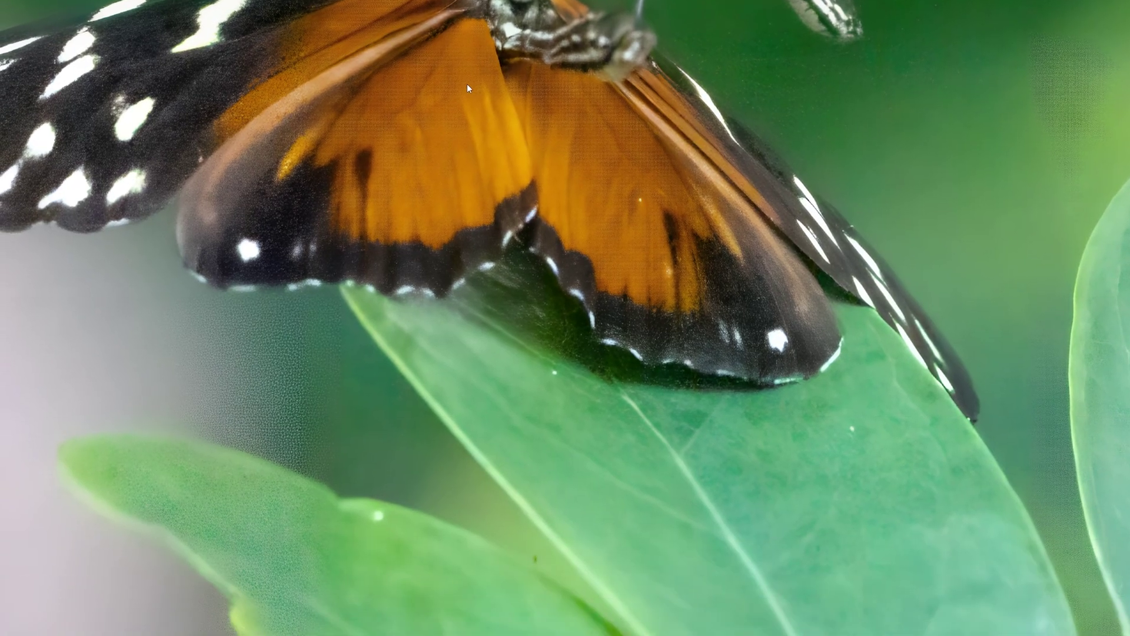
left_click_drag(2, 290, 531, 291)
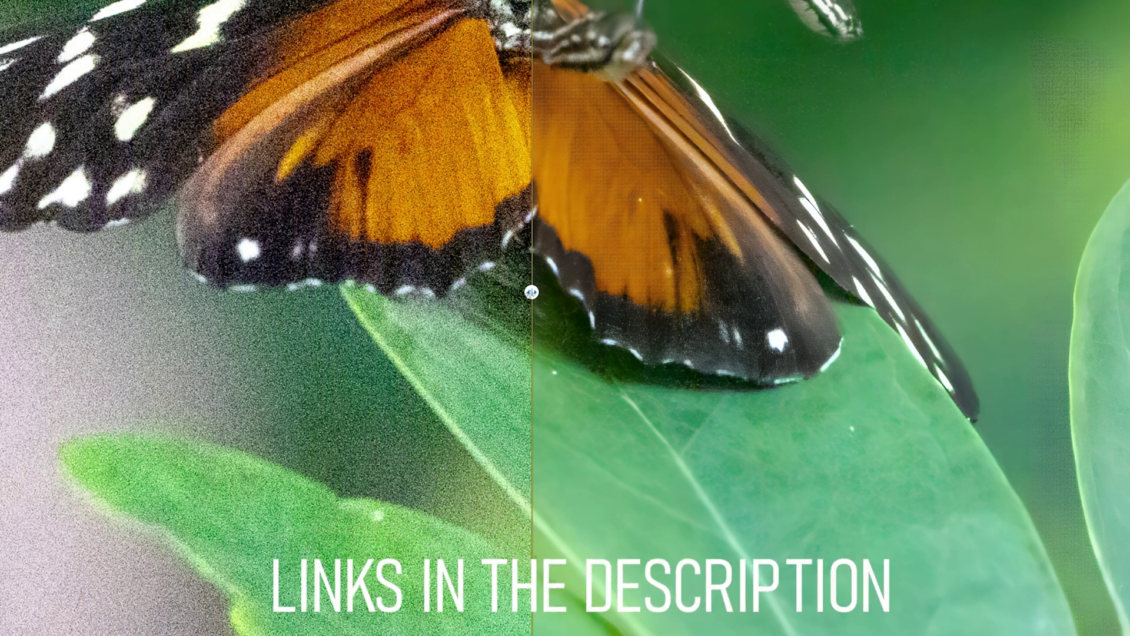
left_click_drag(532, 292, 2, 290)
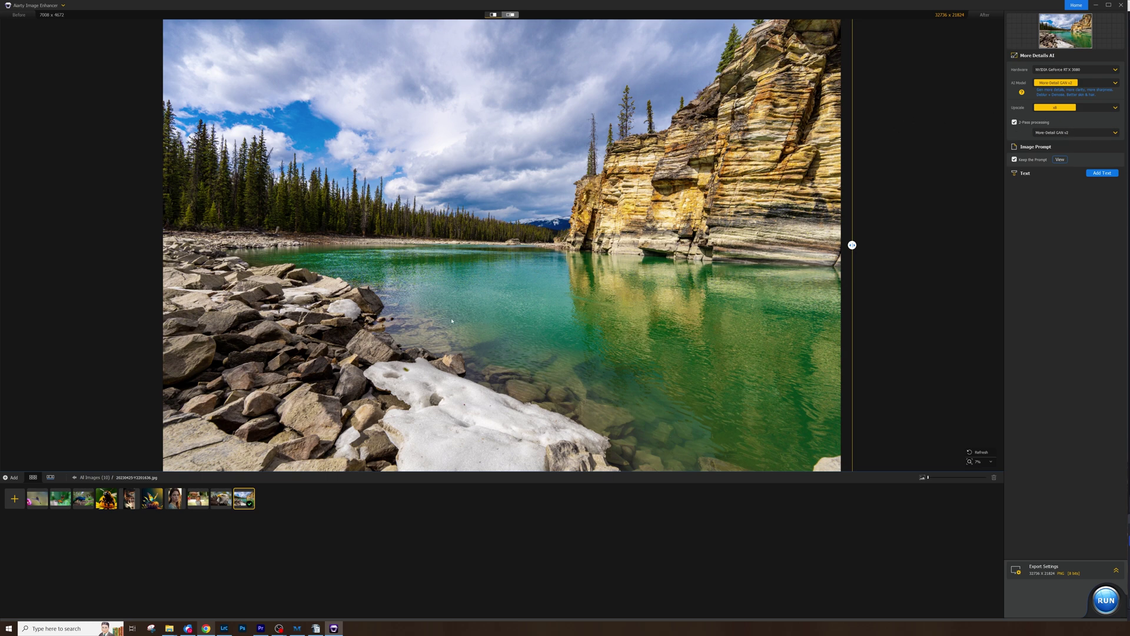
Drag the divider to reveal the original landscape over most of the photo
left_click_drag(852, 245, 175, 245)
left_click_drag(175, 294, 531, 307)
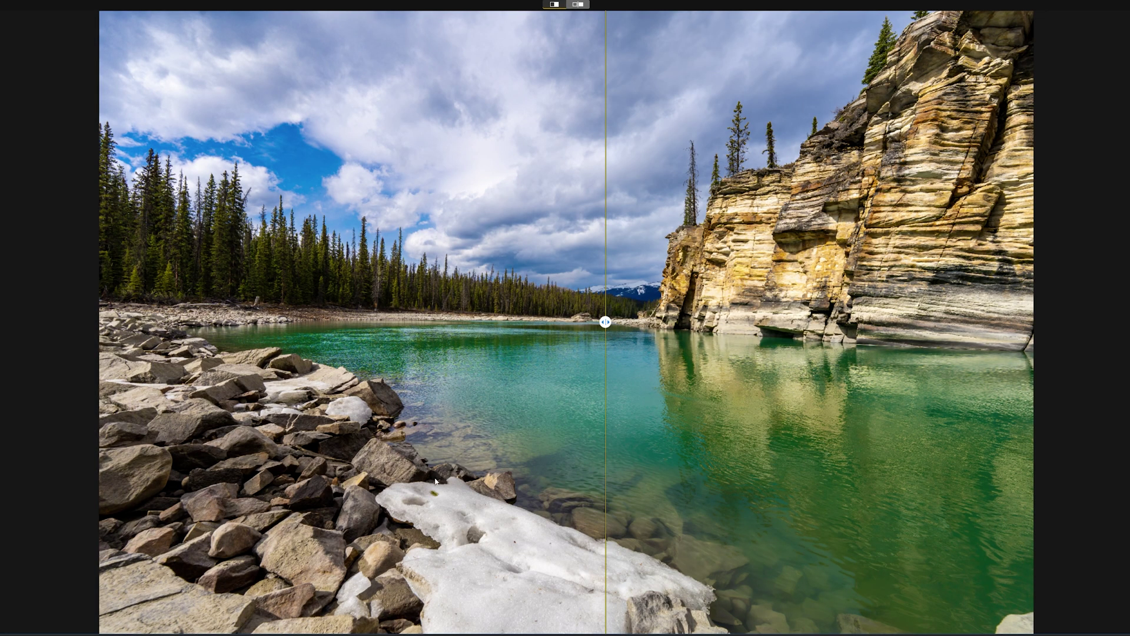
scroll(436, 482, "up", 5)
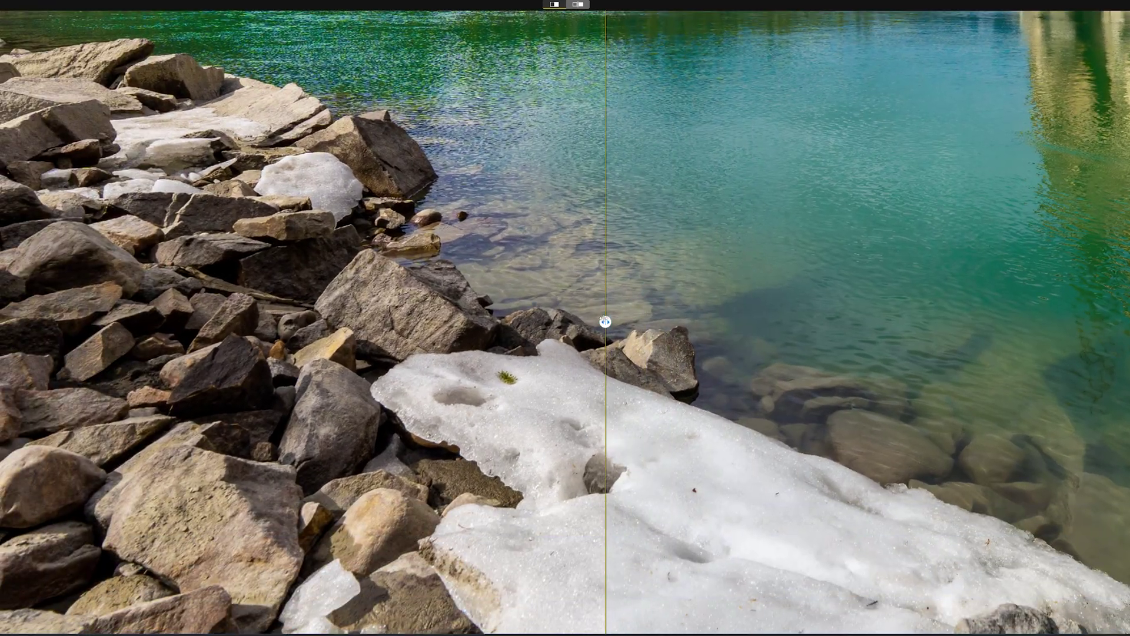
left_click_drag(605, 322, 542, 322)
scroll(847, 291, "down", 3)
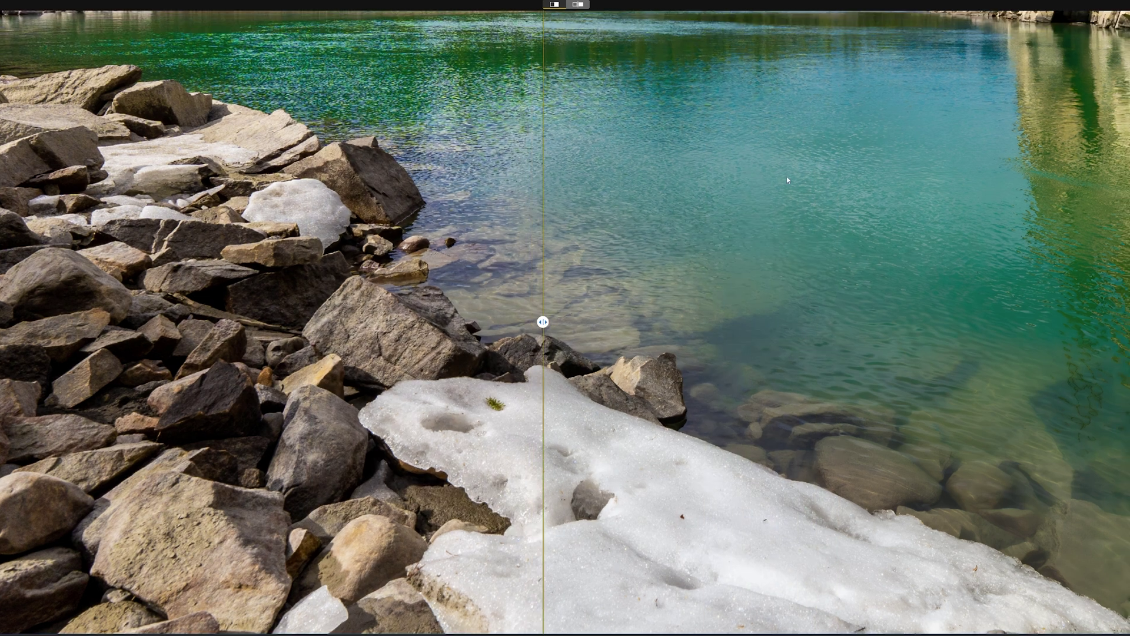
left_click_drag(542, 322, 433, 322)
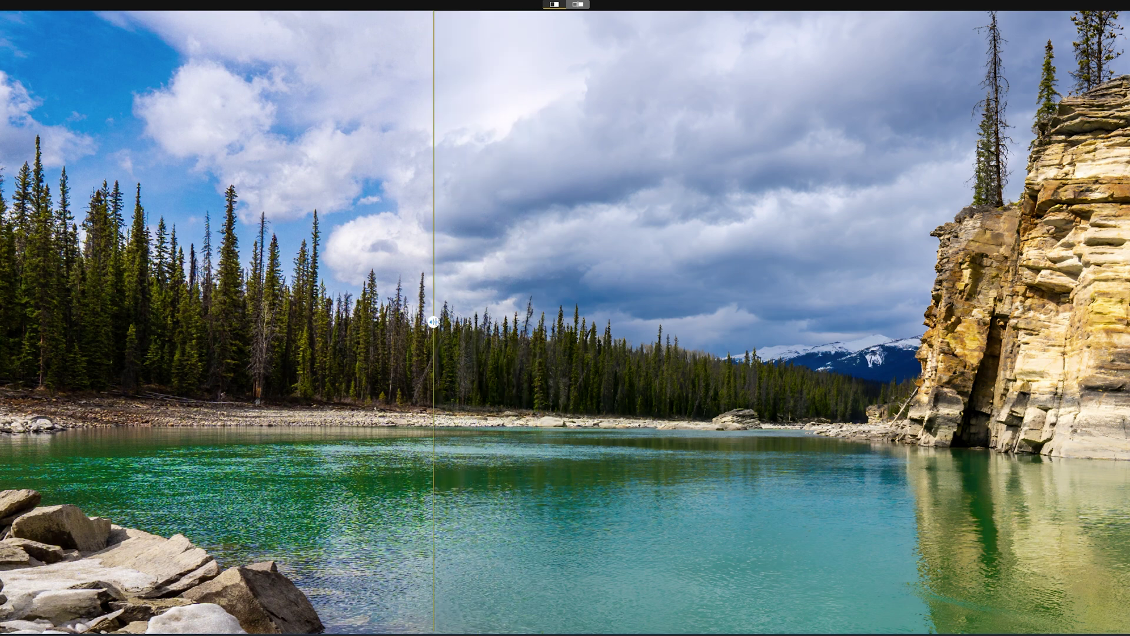
scroll(448, 234, "up", 3)
left_click_drag(434, 322, 583, 322)
scroll(606, 321, "down", 3)
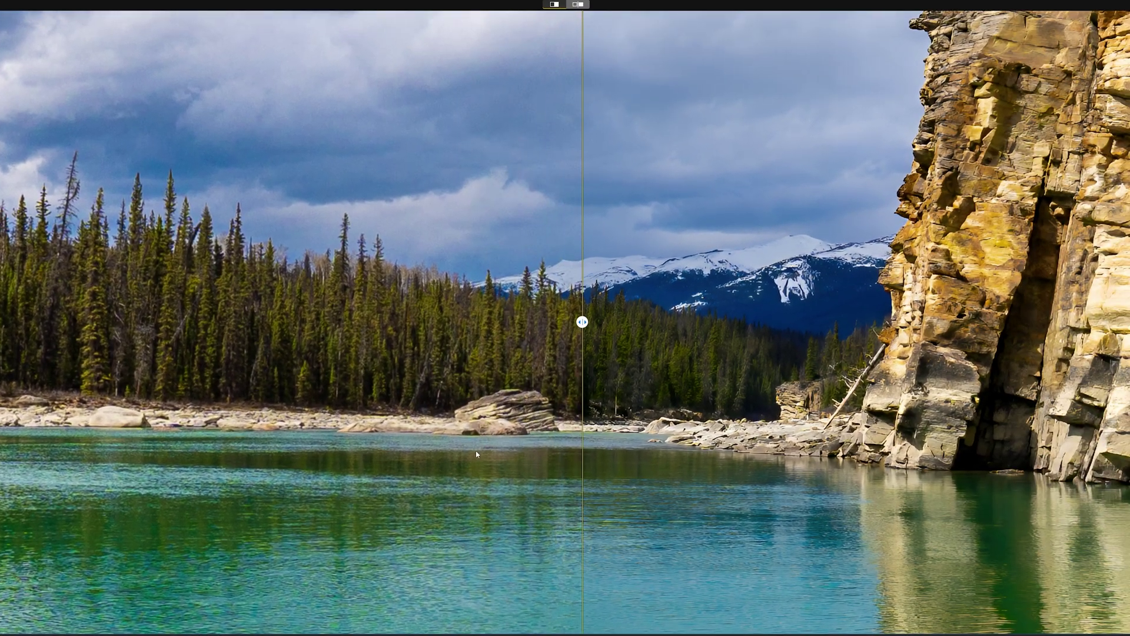
left_click_drag(582, 322, 807, 322)
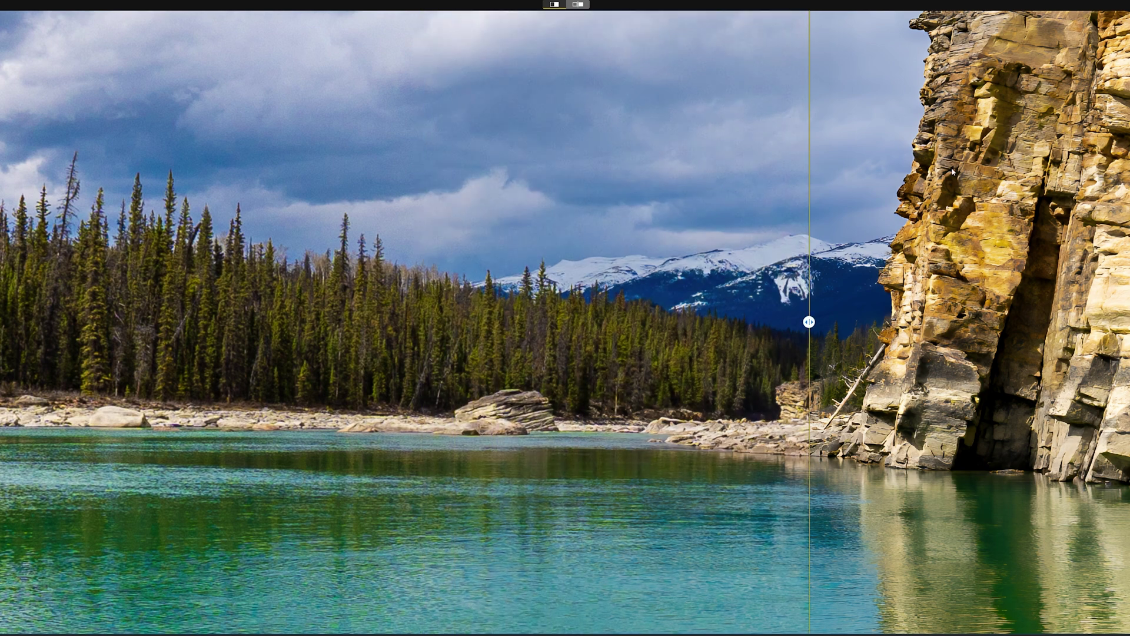
scroll(854, 261, "up", 3)
Show the landscape side by side, zoomed onto the lower cliff and snowy mountain
left_click(581, 5)
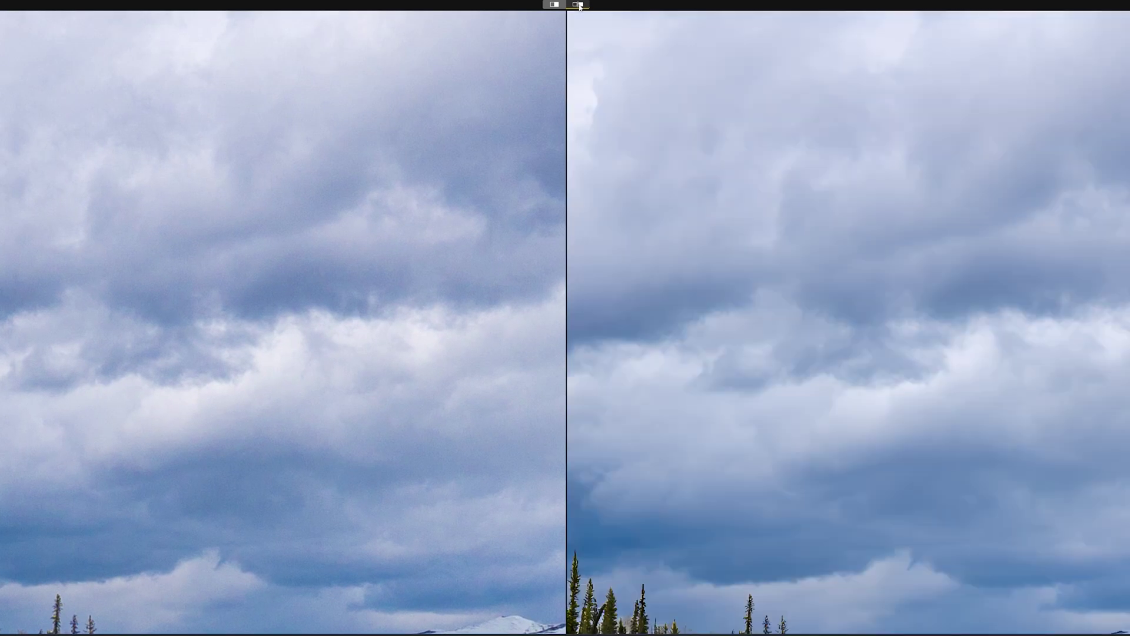
scroll(828, 348, "down", 3)
scroll(535, 225, "up", 5)
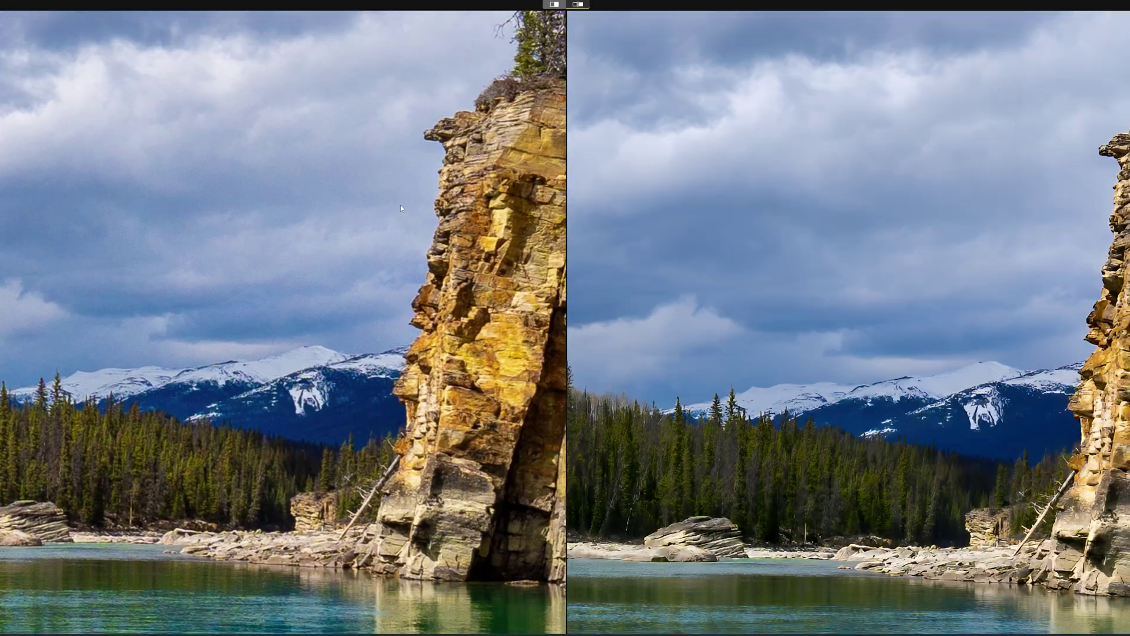
scroll(336, 326, "up", 5)
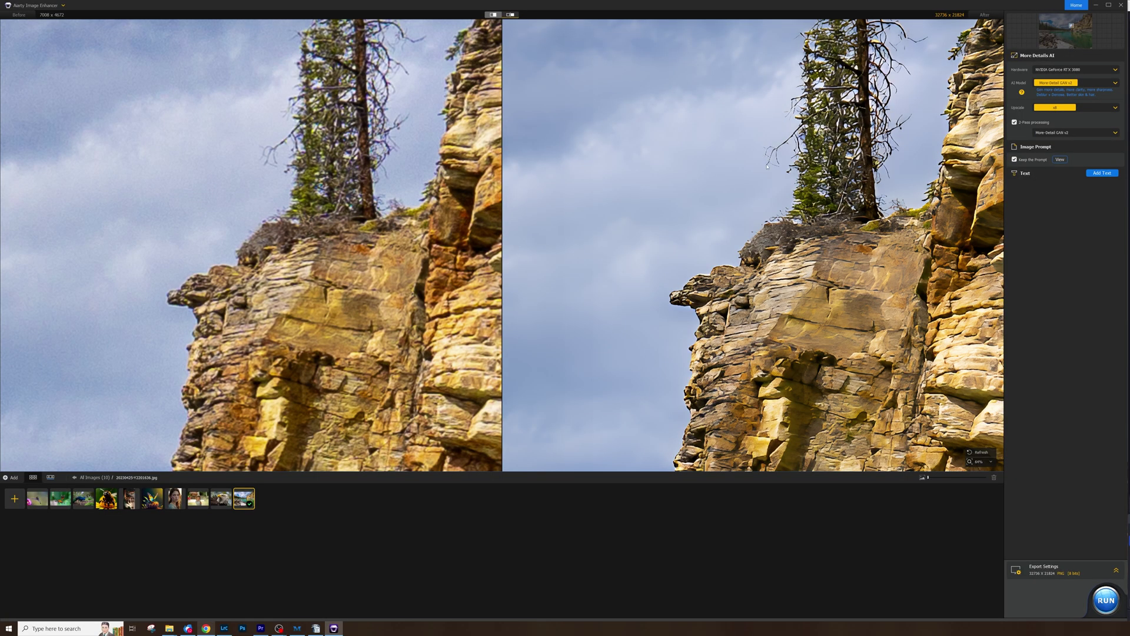
left_click_drag(803, 396, 779, 197)
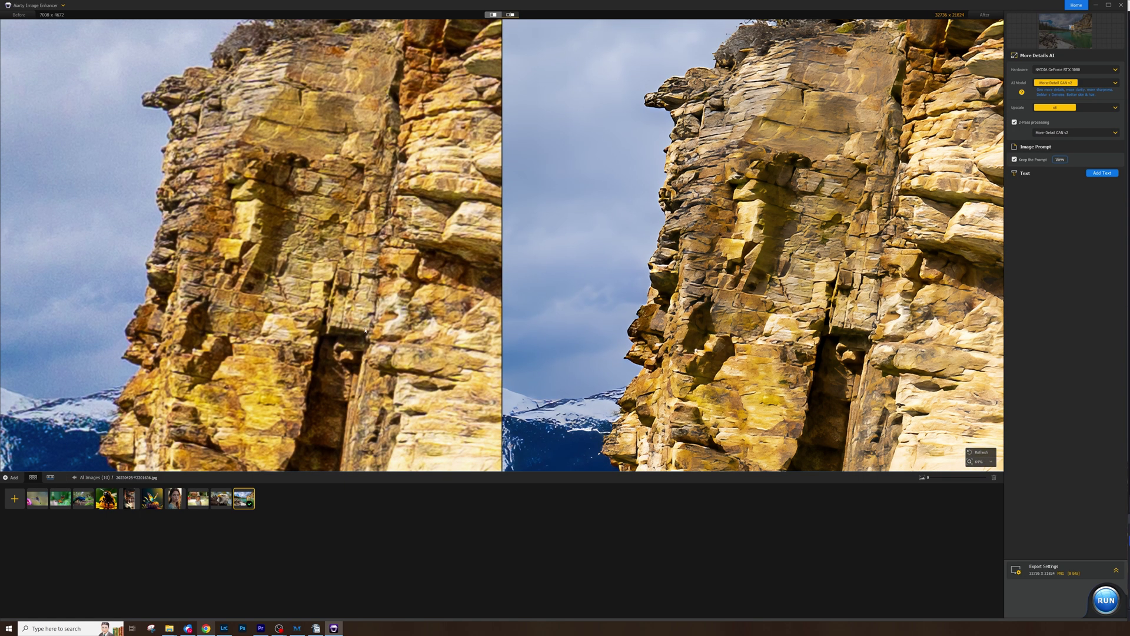
Pan both panes across the mountains, forest and river water
scroll(321, 315, "down", 2)
left_click_drag(573, 337, 791, 170)
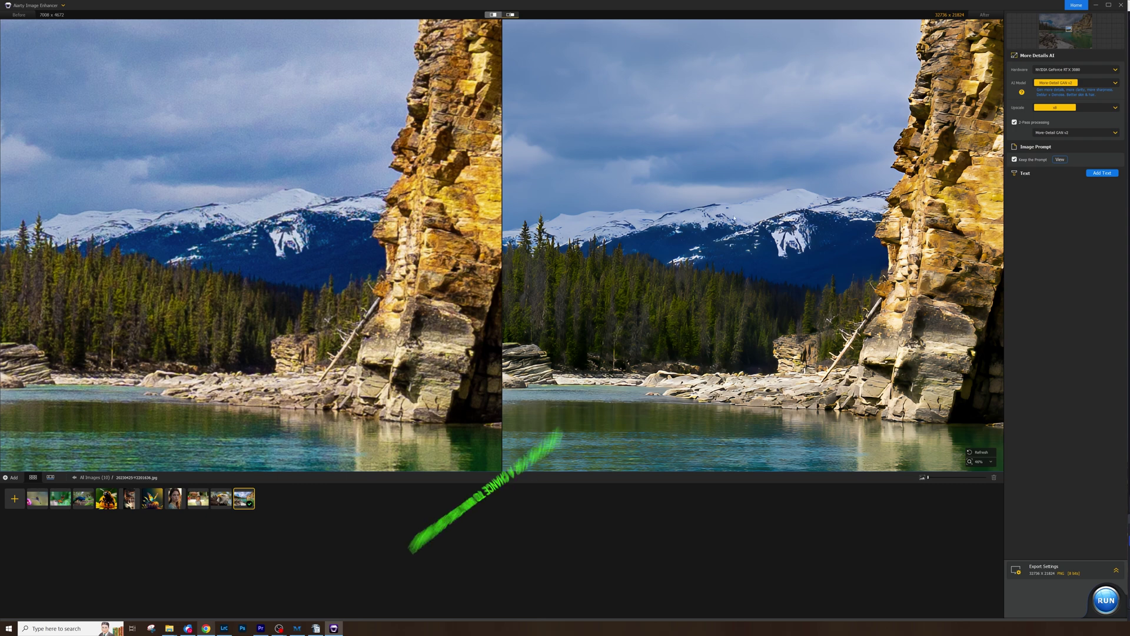
left_click_drag(603, 368, 782, 173)
Adjust the zoom and pan both panes up to the cliff top and its trees
scroll(782, 173, "down", 2)
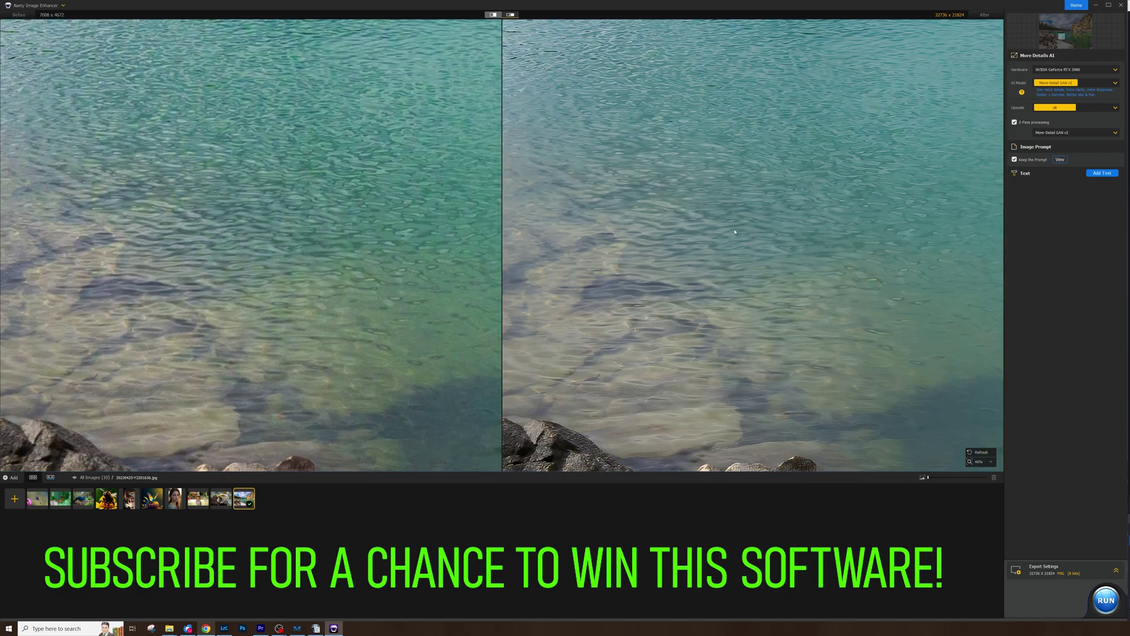
scroll(598, 346, "down", 3)
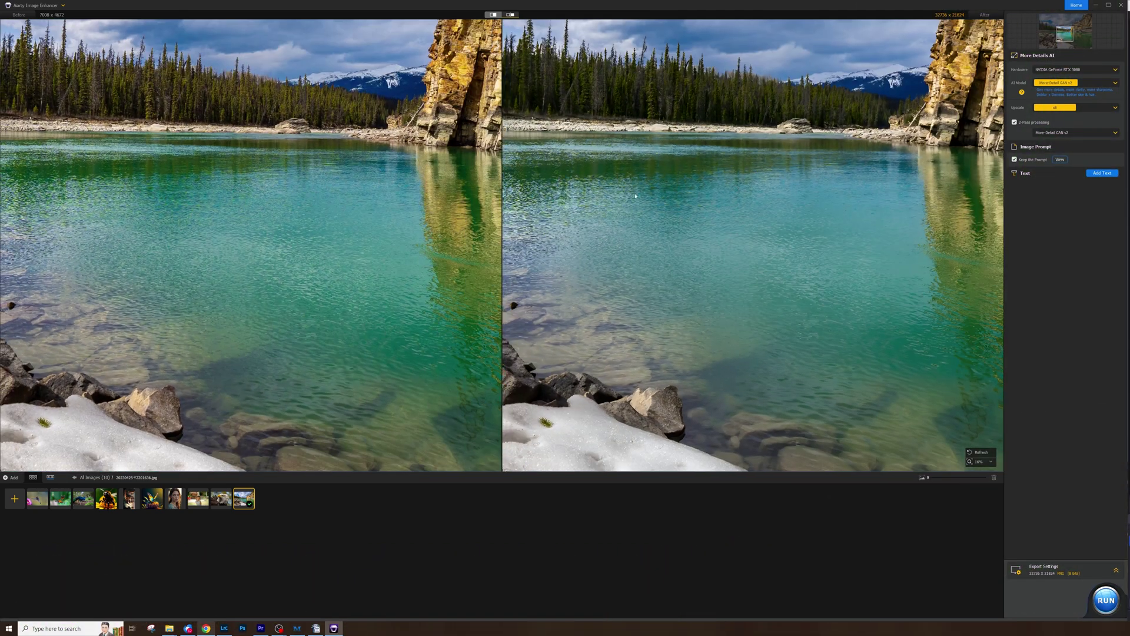
scroll(578, 276, "up", 3)
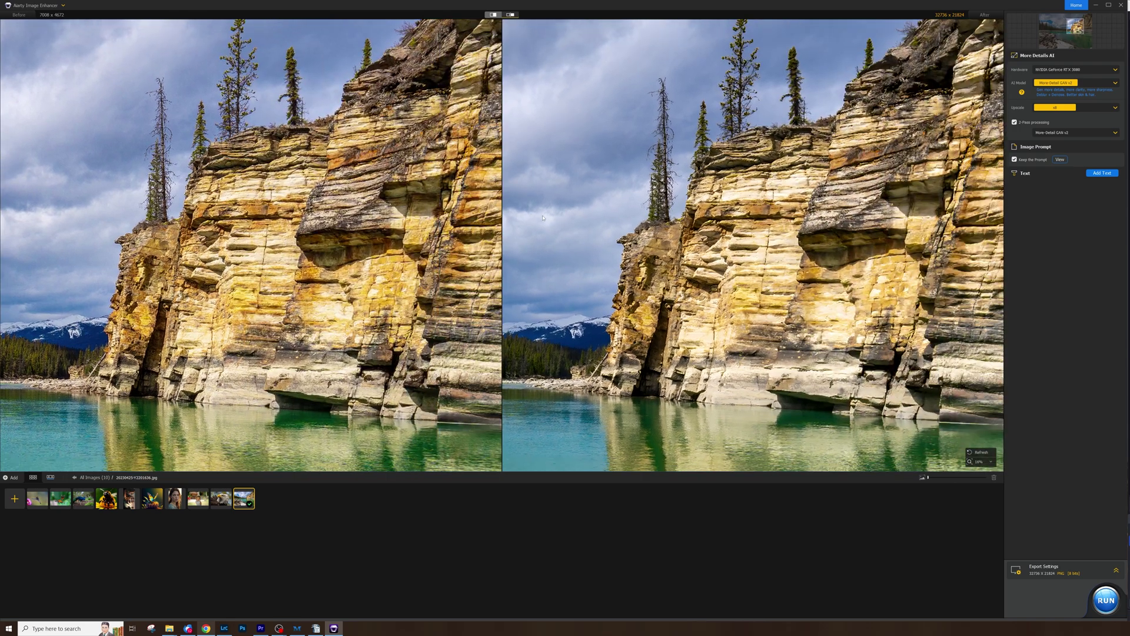
scroll(794, 131, "up", 3)
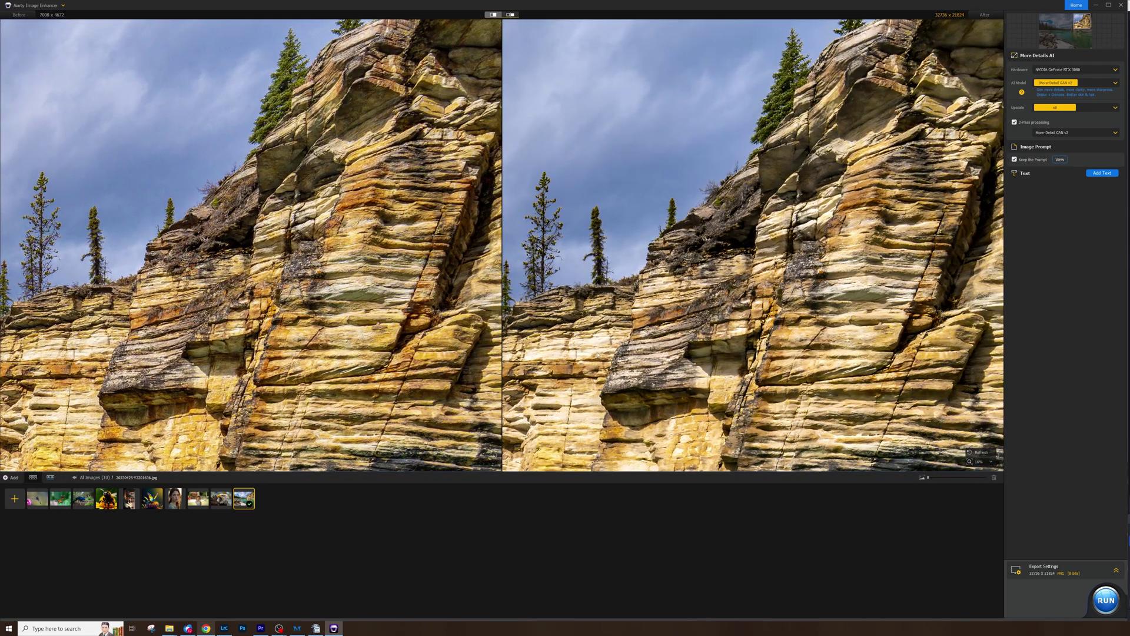
left_click_drag(610, 289, 777, 221)
scroll(696, 308, "down", 5)
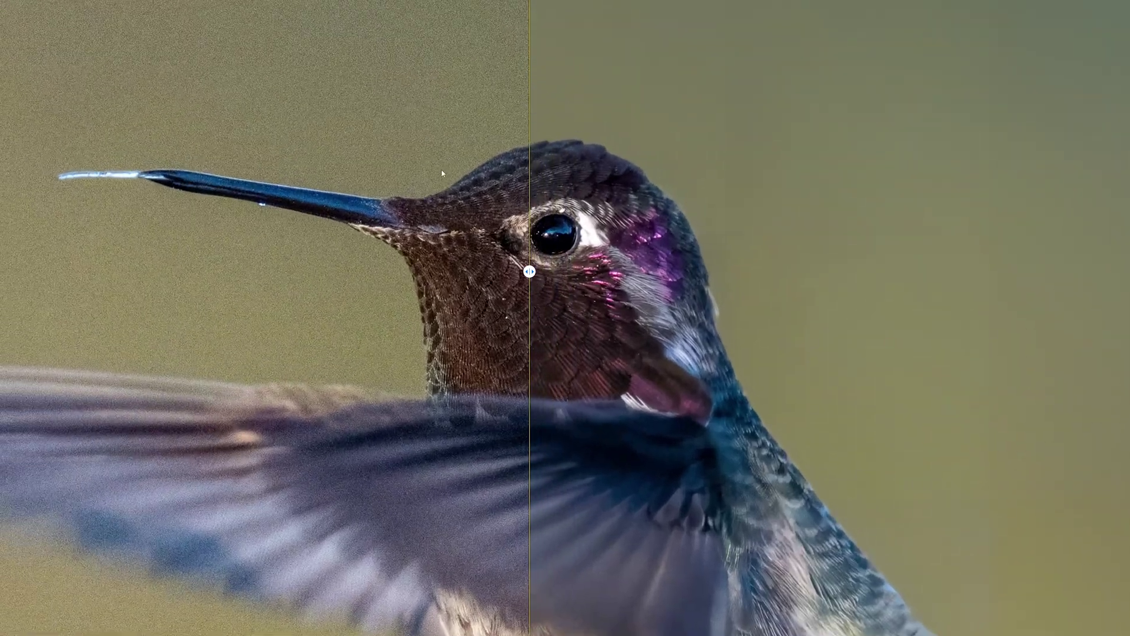
Sweep the compare slider across the hummingbird's head, zoomed in on its eye, contrasting noisy and enhanced versions
left_click_drag(531, 259, 548, 276)
scroll(544, 251, "up", 5)
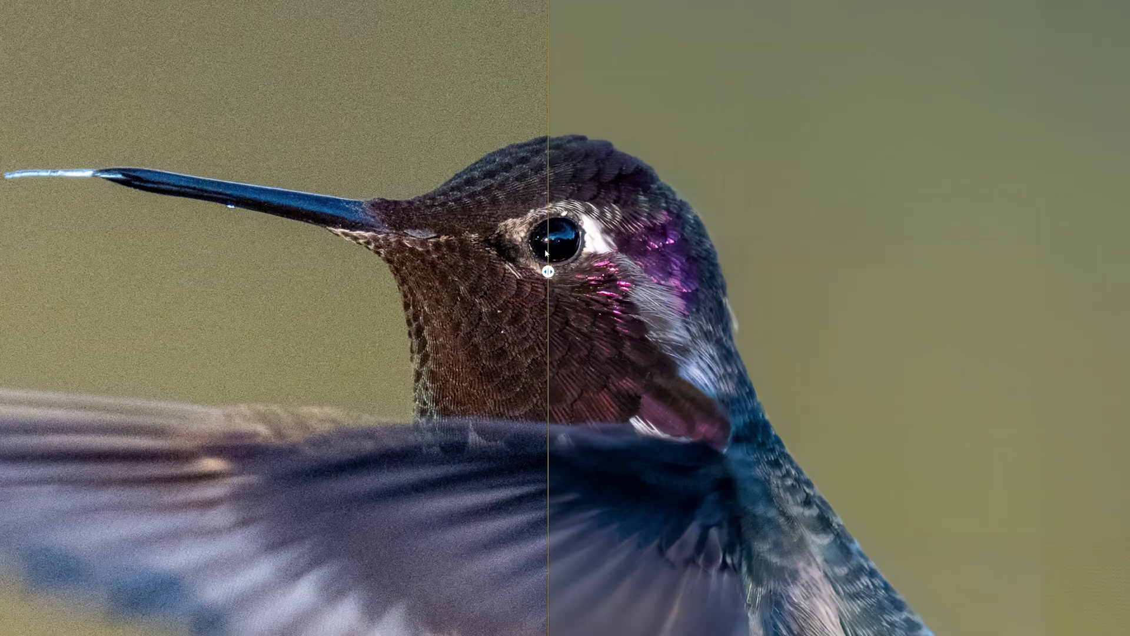
left_click_drag(547, 272, 6, 276)
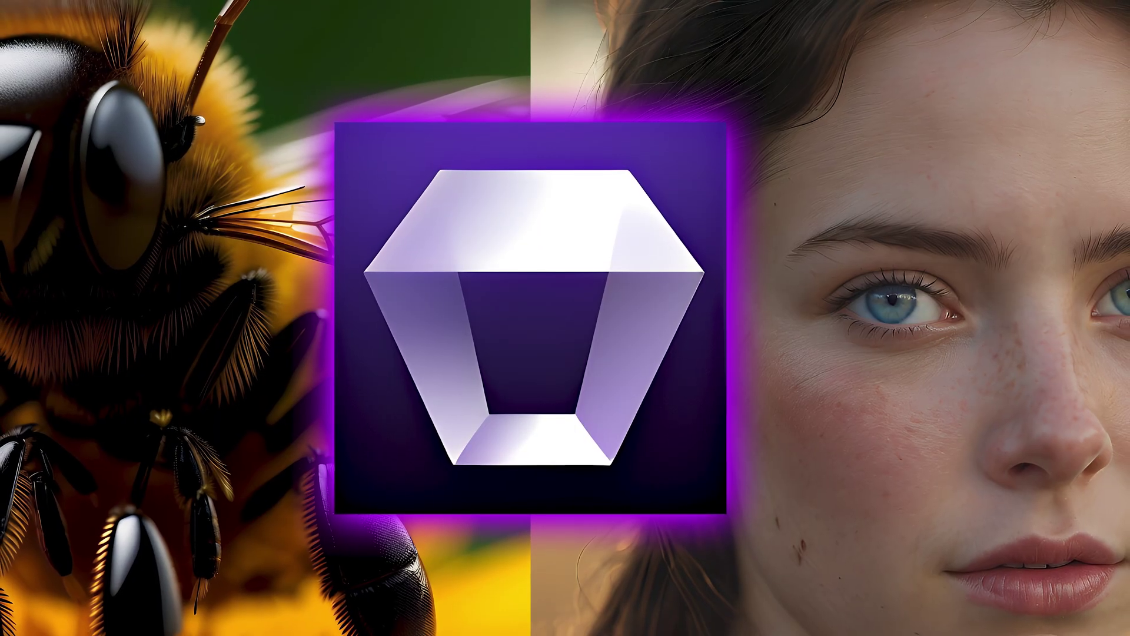